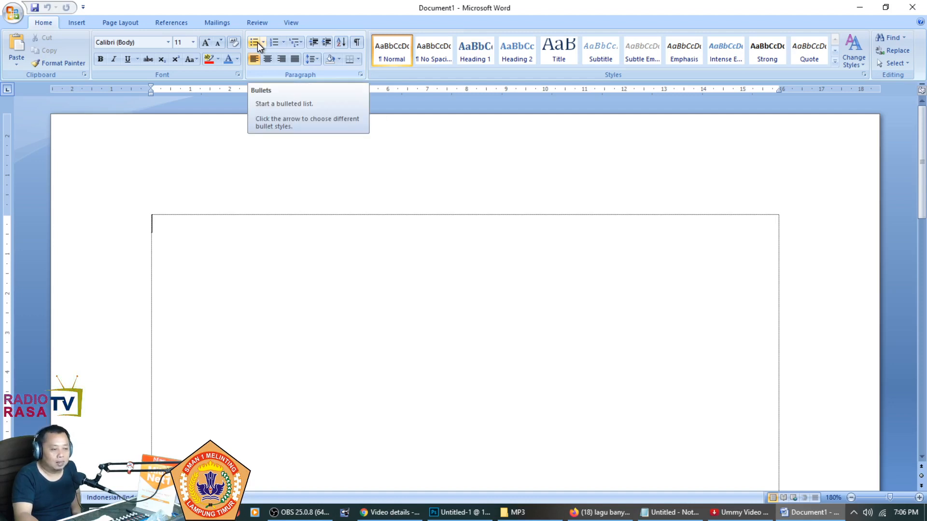
Create a round-bulleted list with the items Belajar, Membaca and Membantu orang tua, ending the list after the third item
left_click(257, 43)
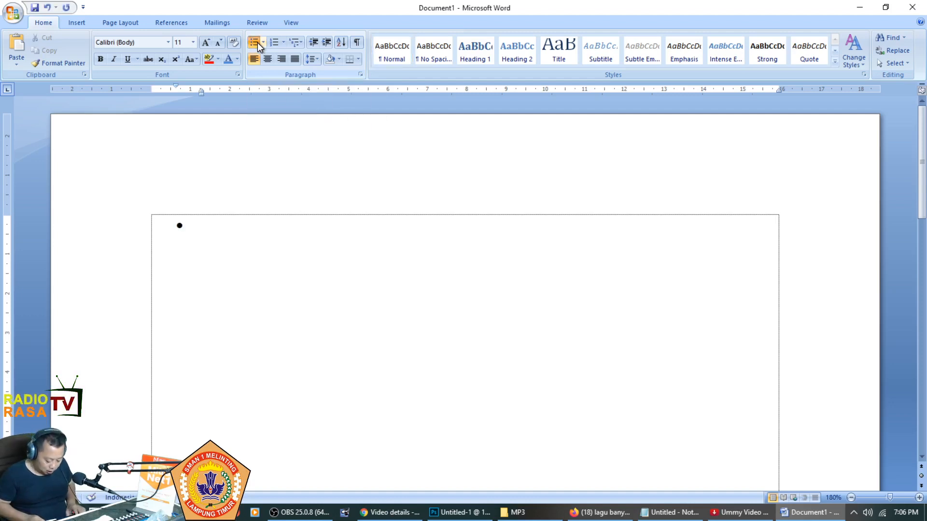
type("Beal")
key("BackSpace")
key("BackSpace")
type("lajar")
key("Return")
type("membaca")
key("Return")
type("me")
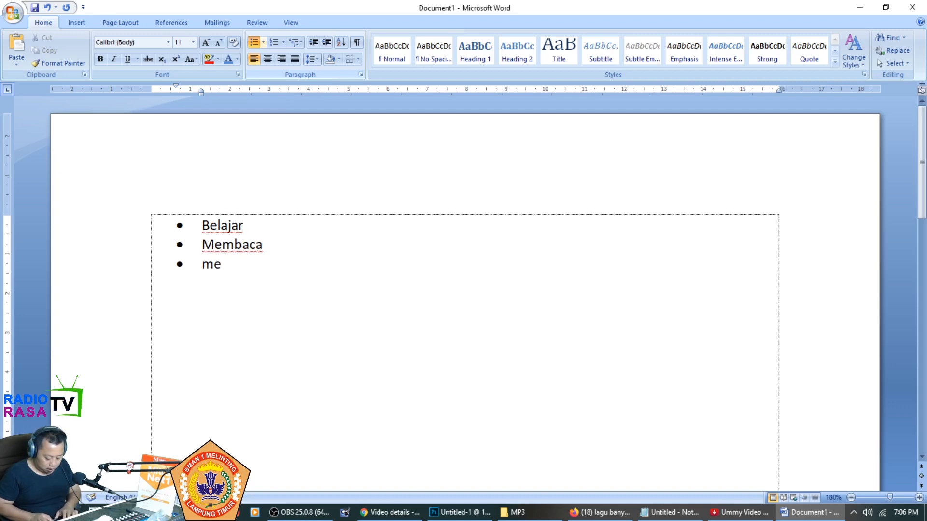
type("mbantu orang tua")
key("Return")
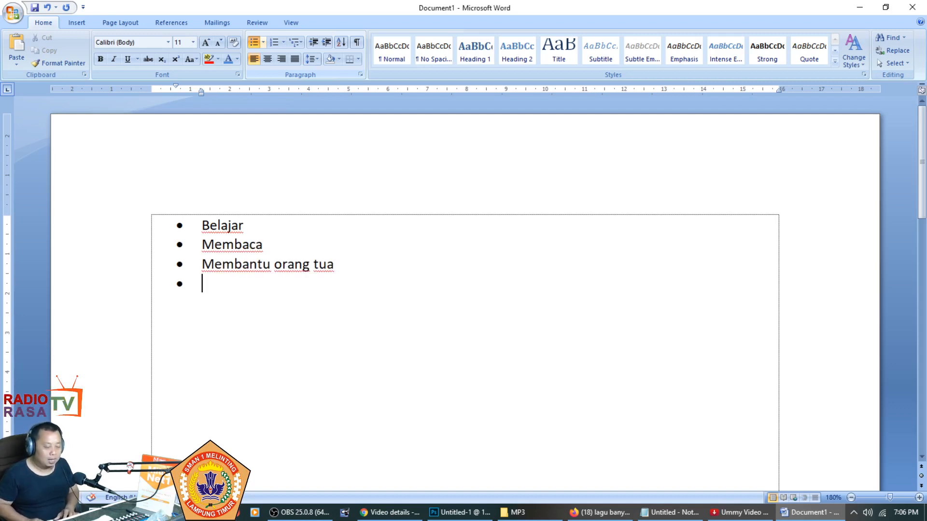
left_click(254, 37)
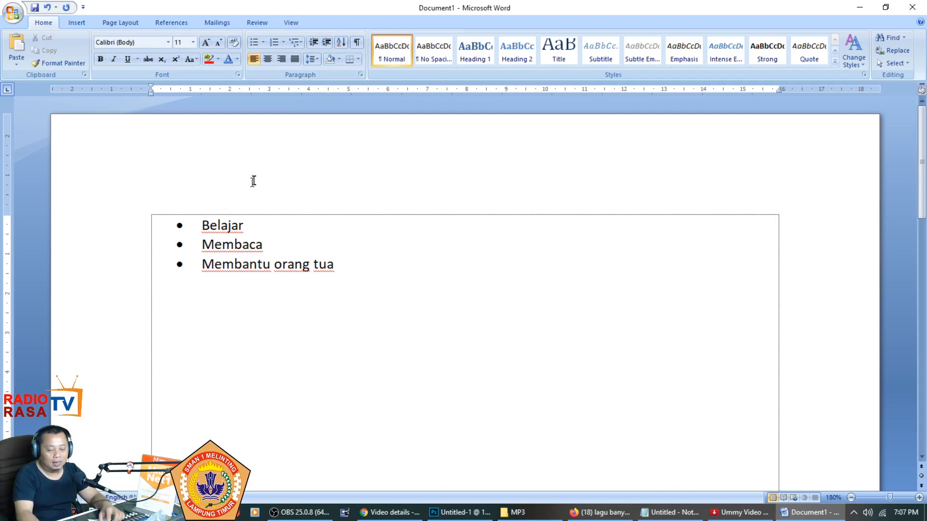
left_click(264, 43)
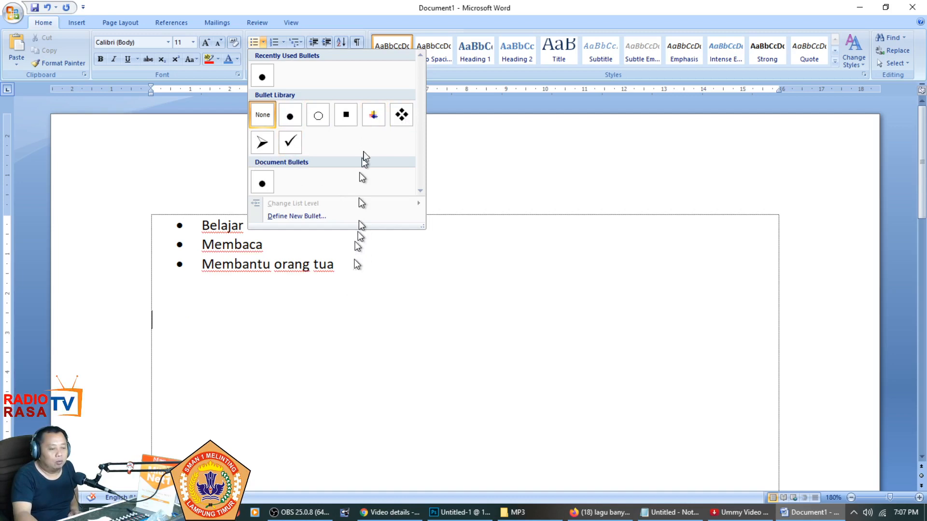
left_click(373, 118)
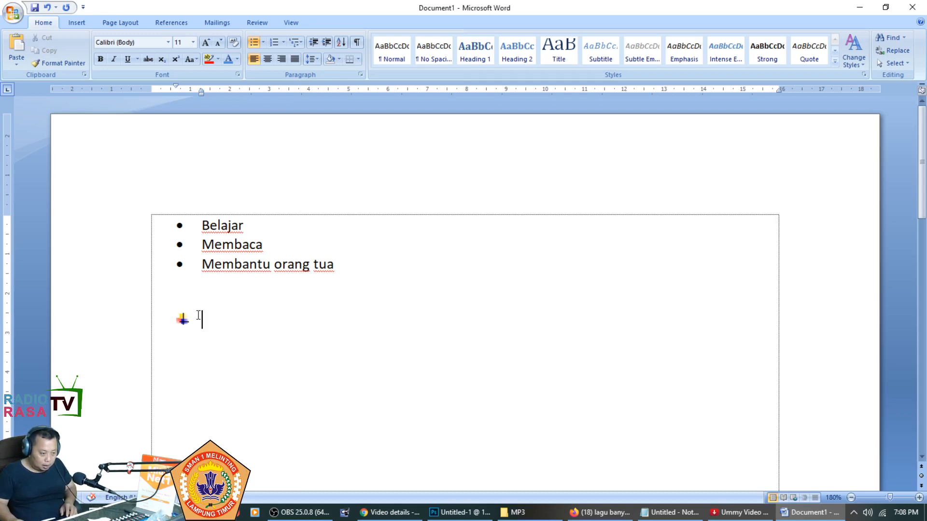
key("Return")
Write the heading line "Nama Nama Desa di Kecamatan Melinting" below the first list and start a new line under it
type("Nama Nama Desa S")
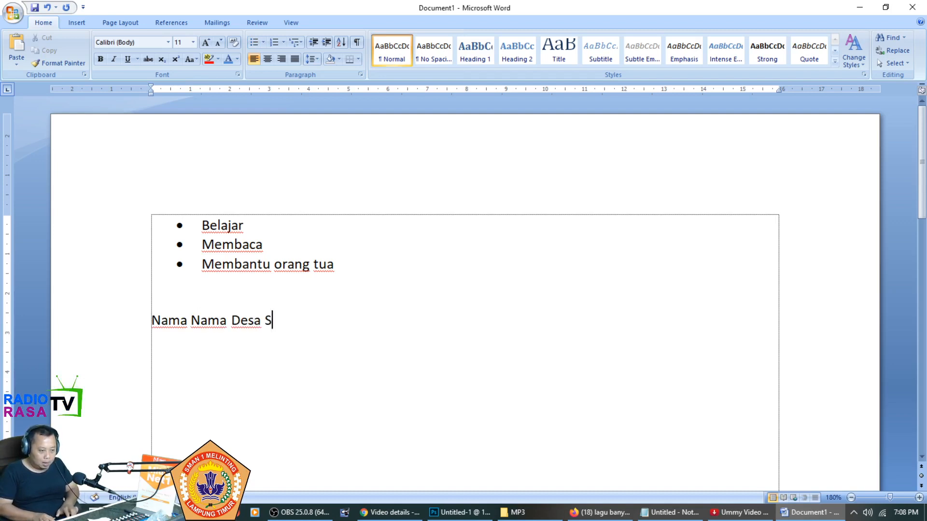
key("BackSpace")
type("di Kecamatan Melinting")
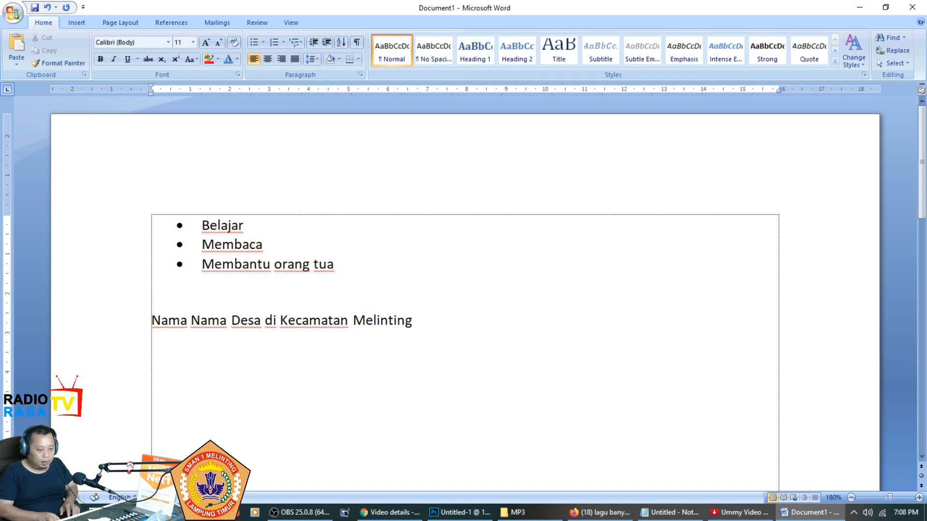
scroll(216, 303, "up", 3)
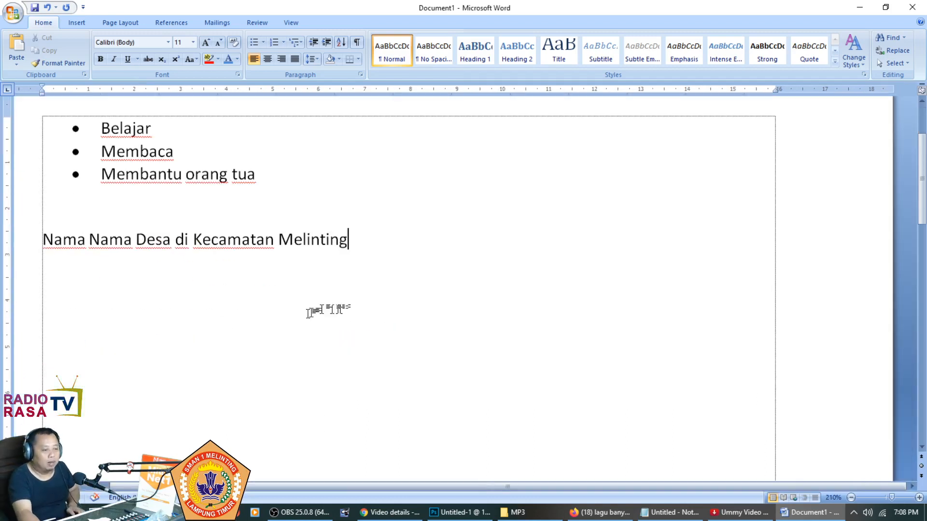
left_click_drag(491, 487, 389, 490)
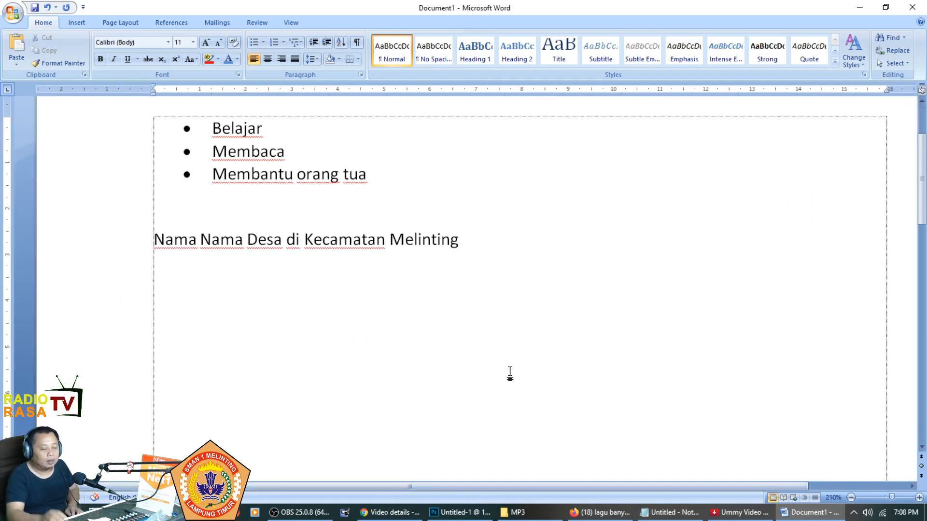
key("Return")
Start a list with the multicoloured cross bullet under the village heading and enter Wana as its first item
scroll(528, 321, "down", 2)
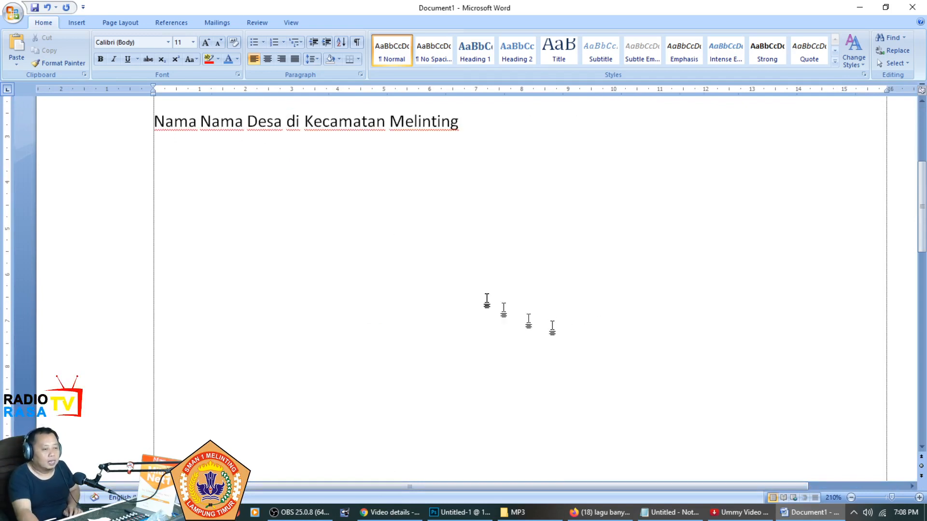
left_click(263, 42)
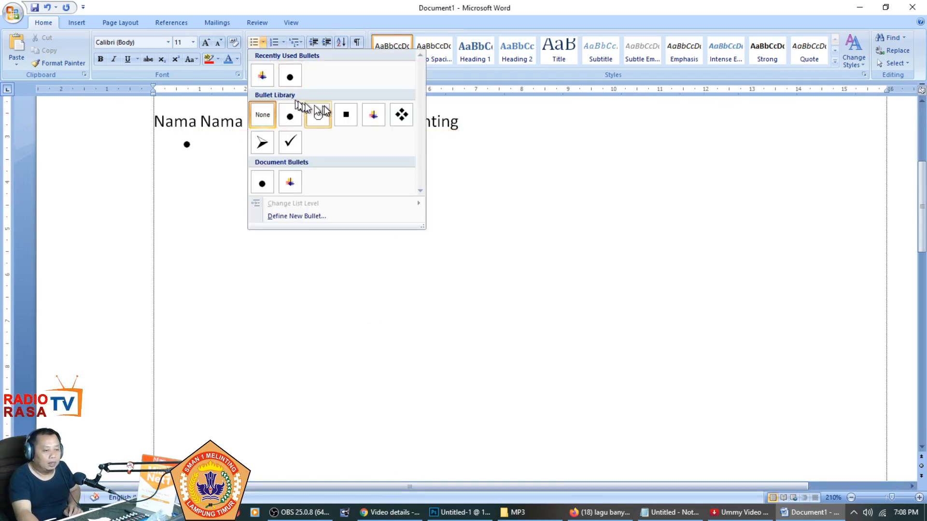
left_click(374, 116)
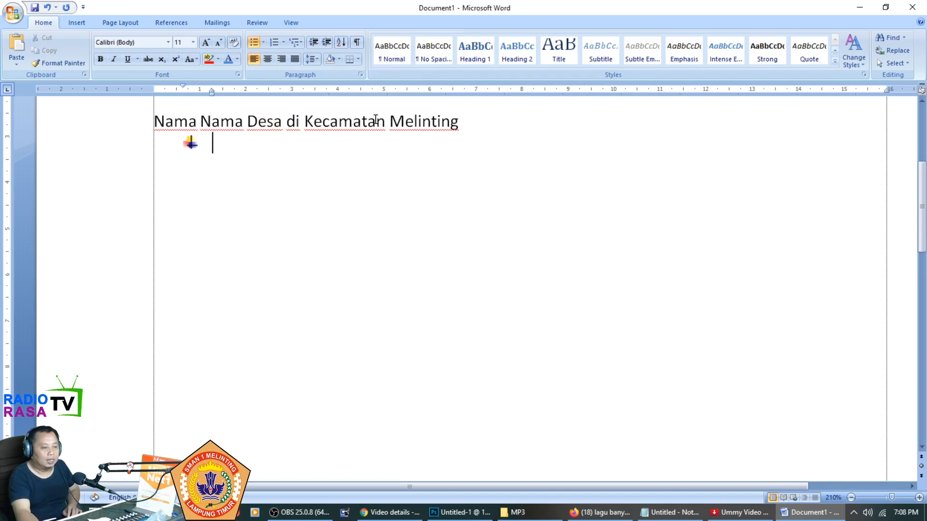
type("Wana")
key("Return")
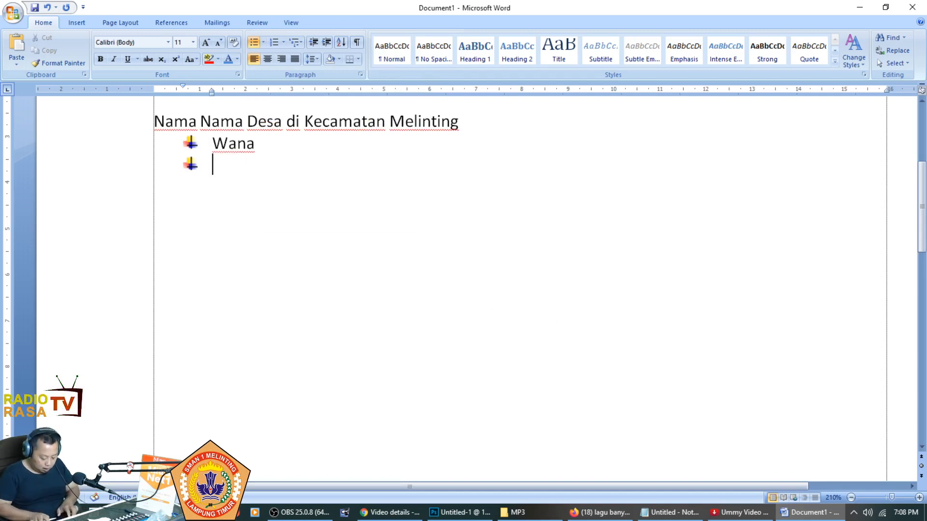
Add the list items Sumberhadi, Tebing, Tanjung Aji and Itik Rendai below Wana
type("Sumberhadi")
key("Return")
type("Tebing")
key("Return")
type("Tanjung AJi")
key("BackSpace")
key("BackSpace")
type("ji")
key("Return")
type("Itik Rendai")
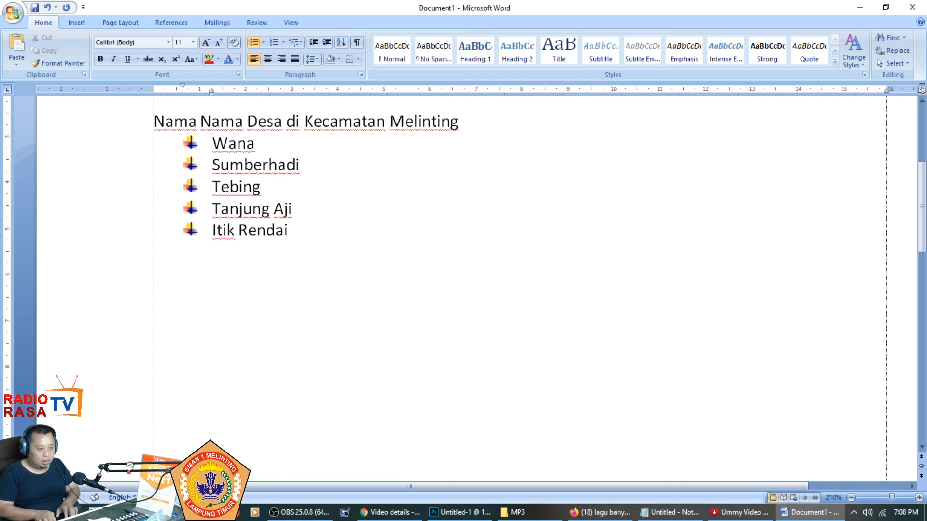
key("Return")
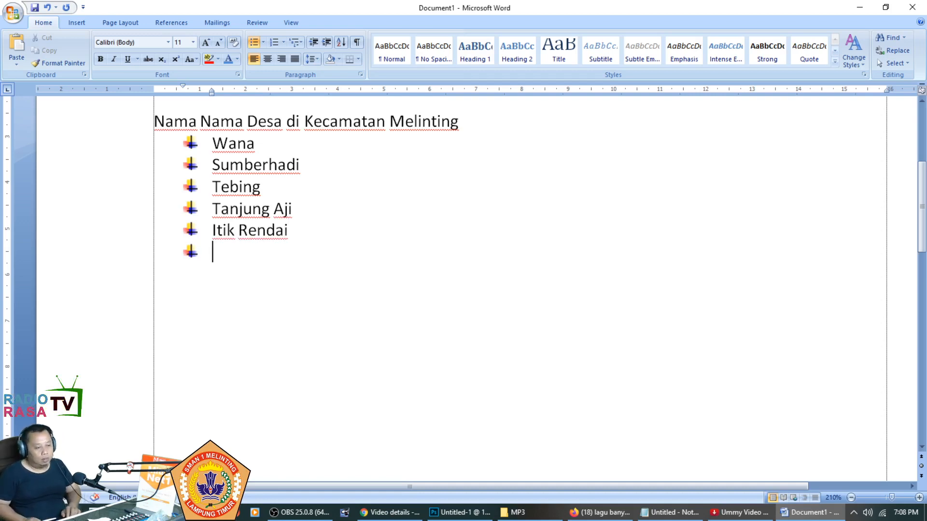
Enter Nibung as the sixth village item, and replace it with Sidomakmur
type("Nibung")
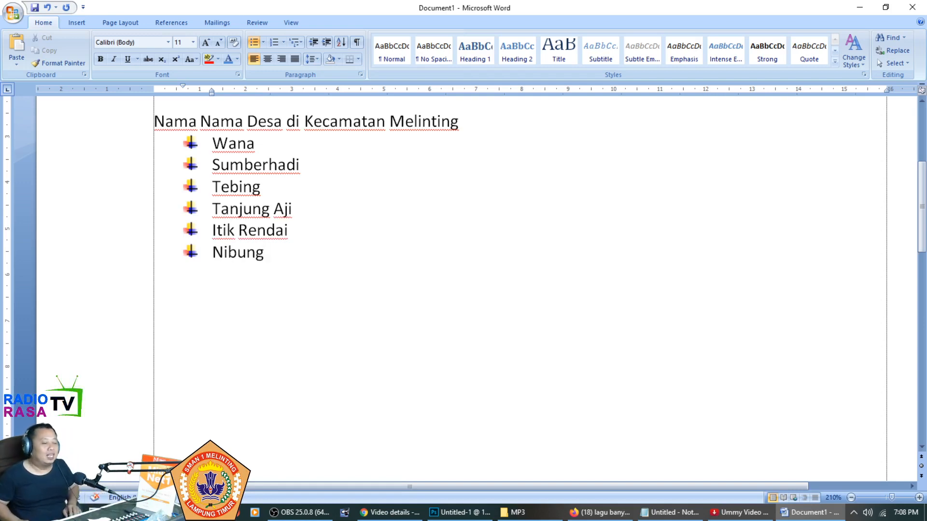
key("Home")
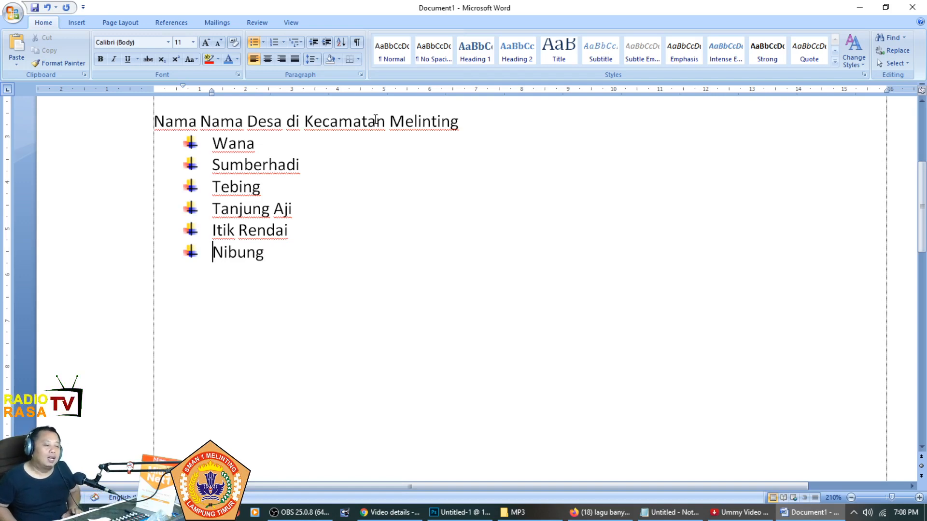
key("shift+End")
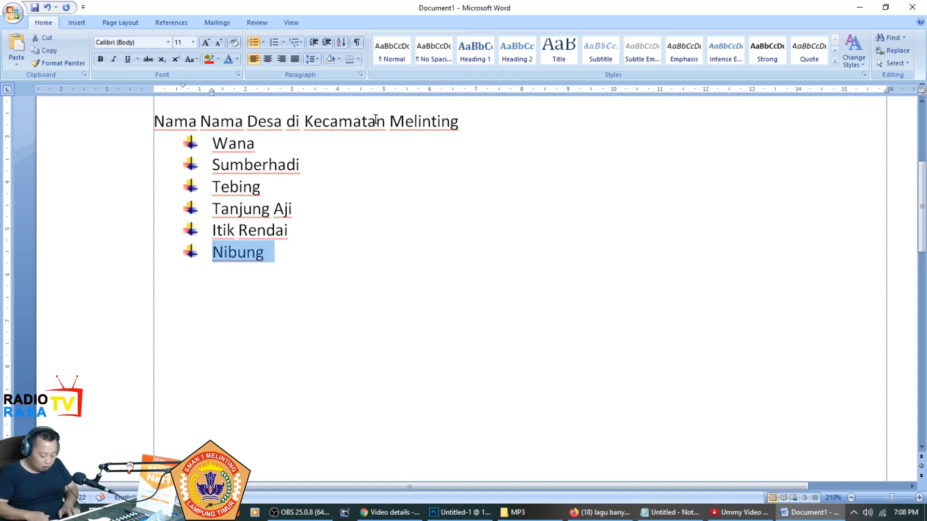
type("Si")
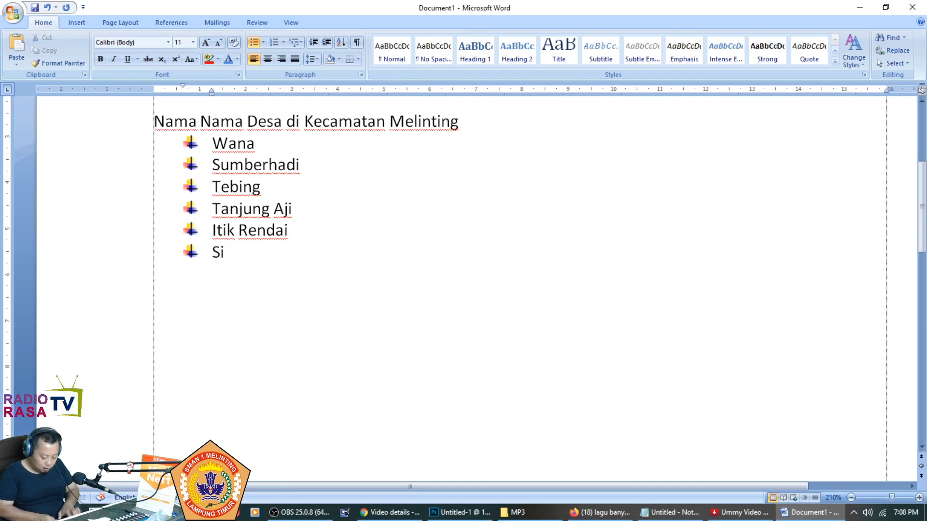
type("domakmur")
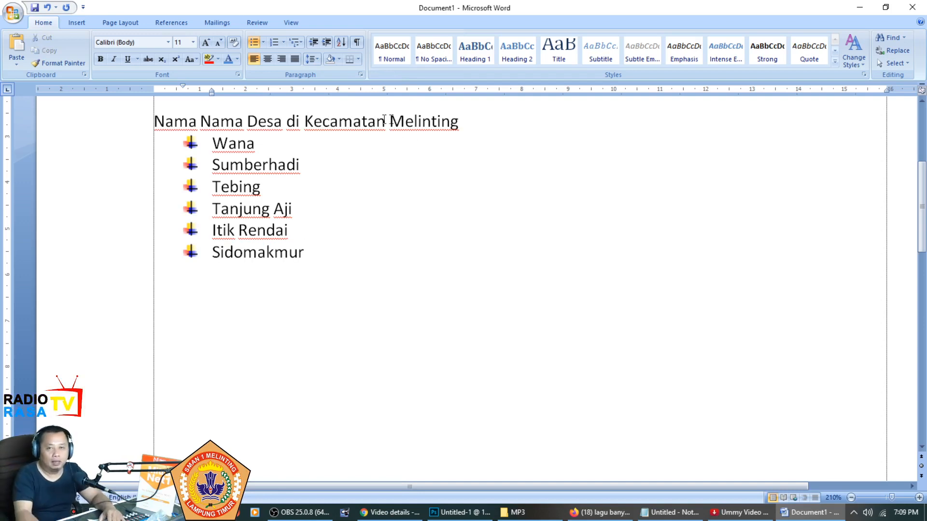
End the village list after Sidomakmur and leave an empty line below it for the next section
scroll(395, 119, "up", 1)
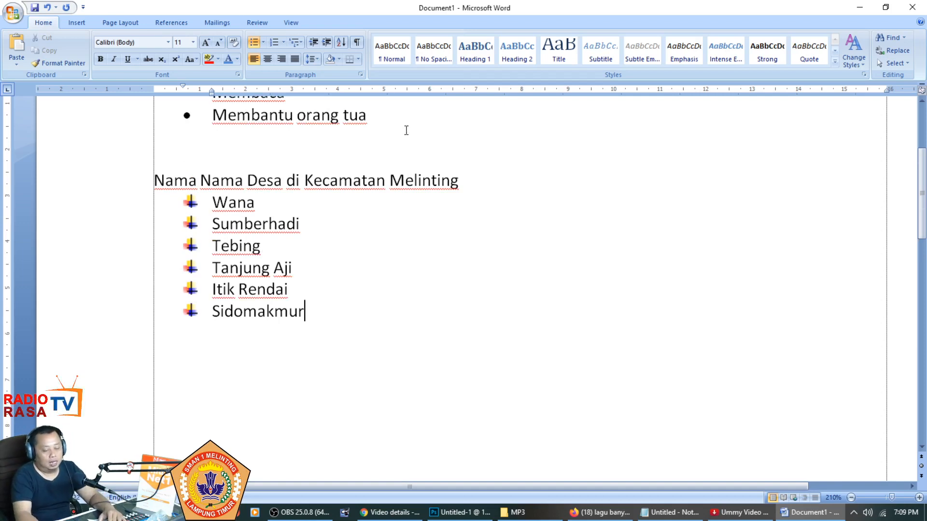
key("Return")
key("Return")
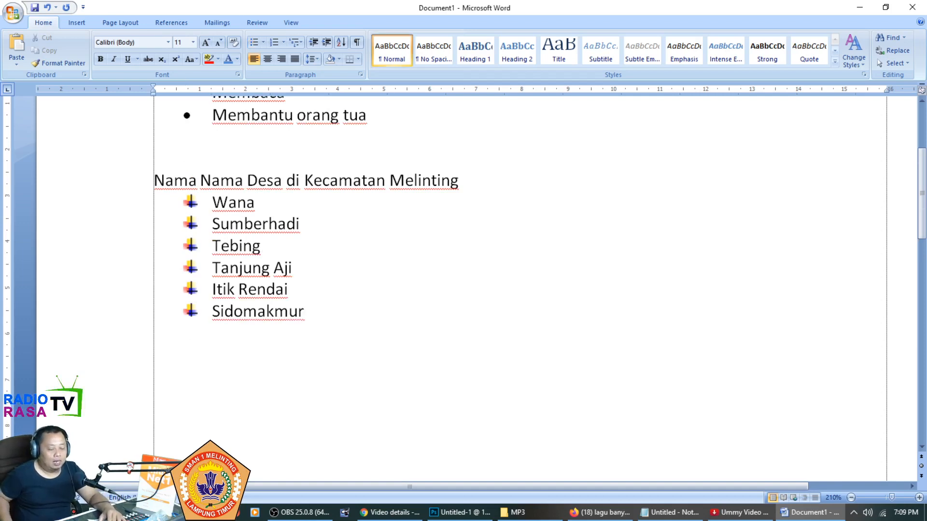
key("BackSpace")
key("BackSpace")
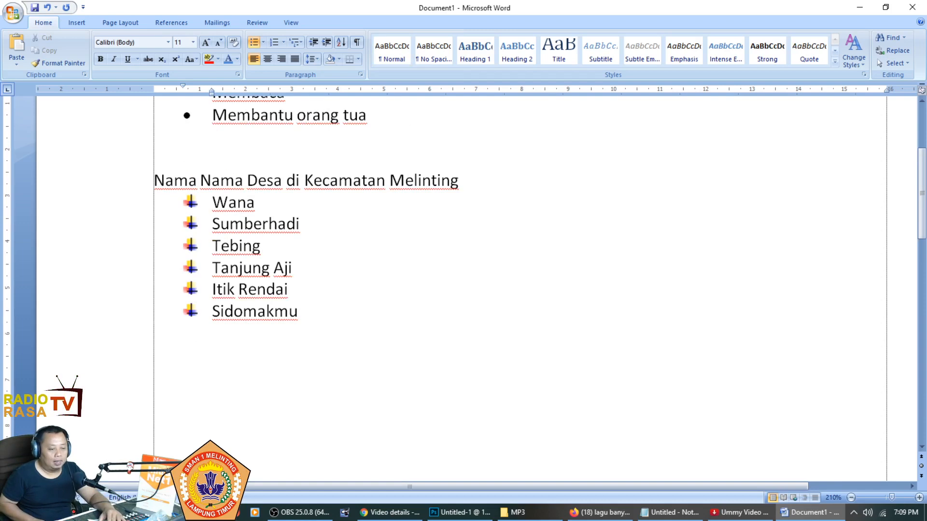
type("r")
key("Return")
key("Return")
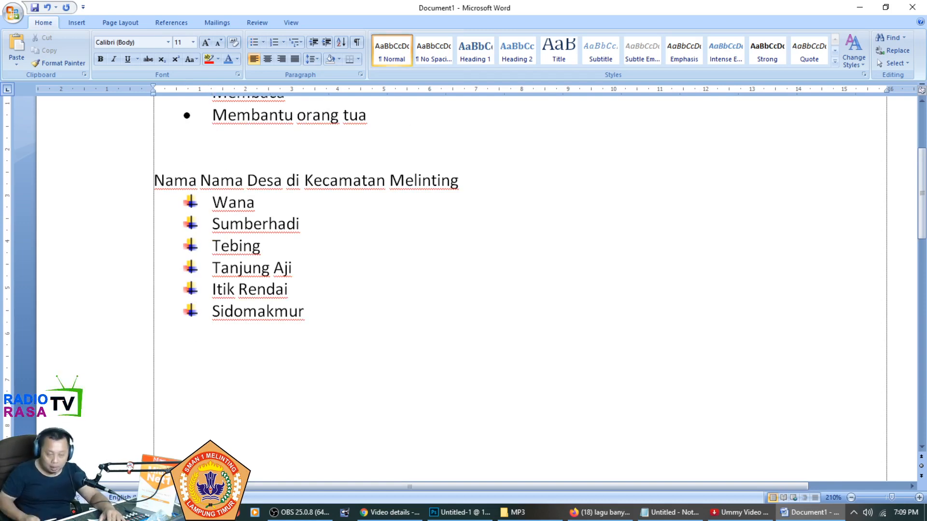
key("Return")
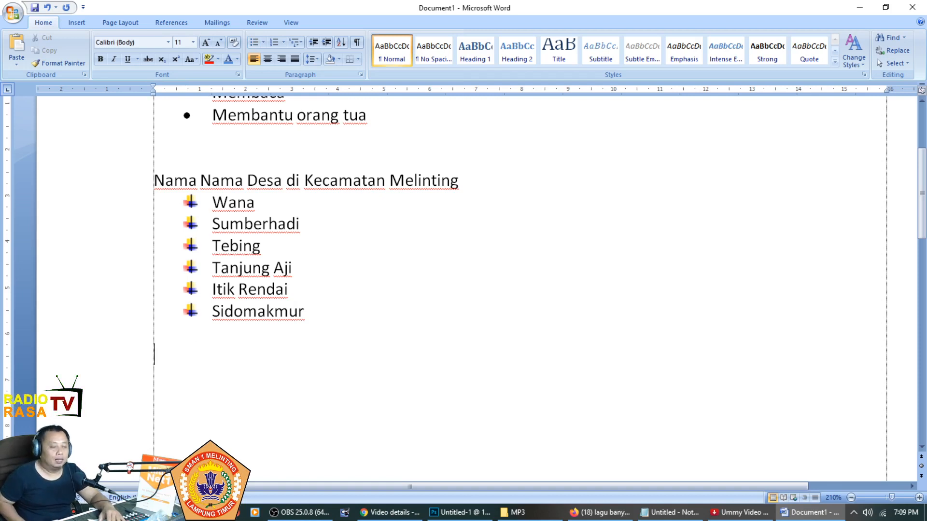
scroll(357, 154, "down", 1)
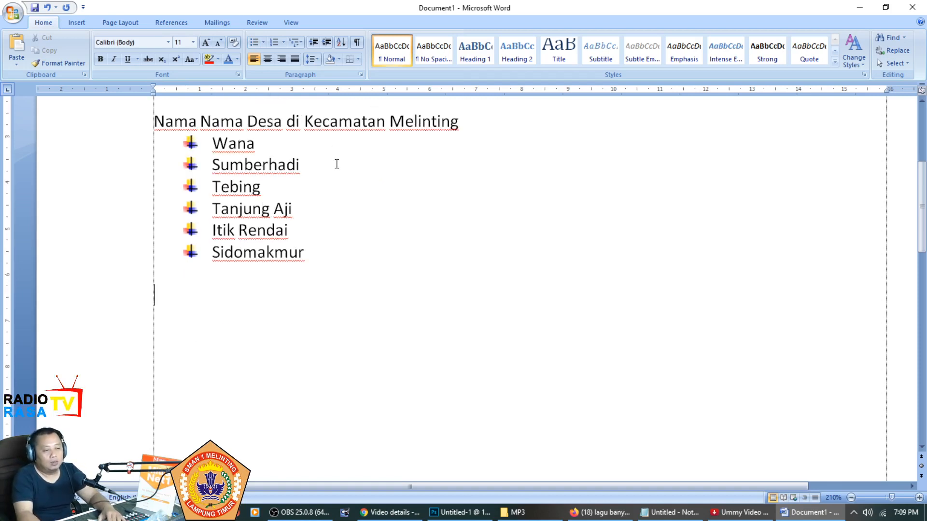
left_click(262, 44)
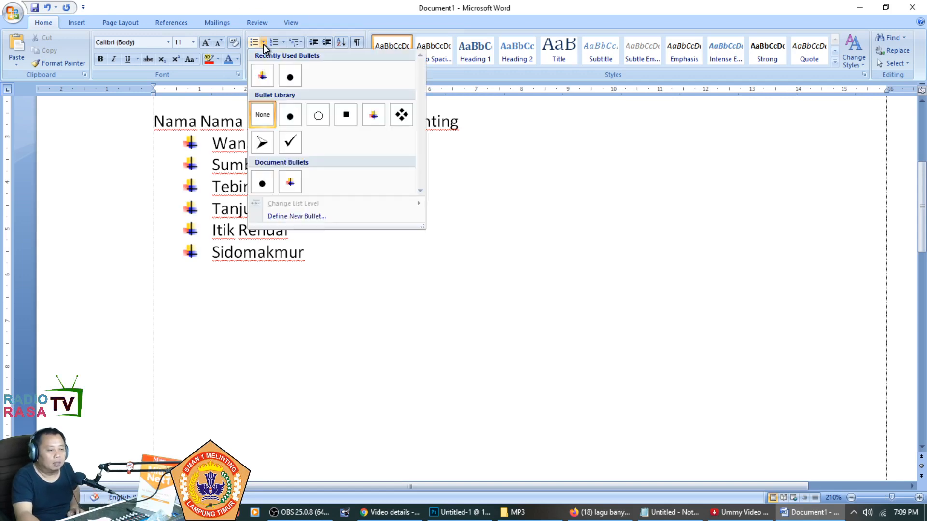
left_click(264, 147)
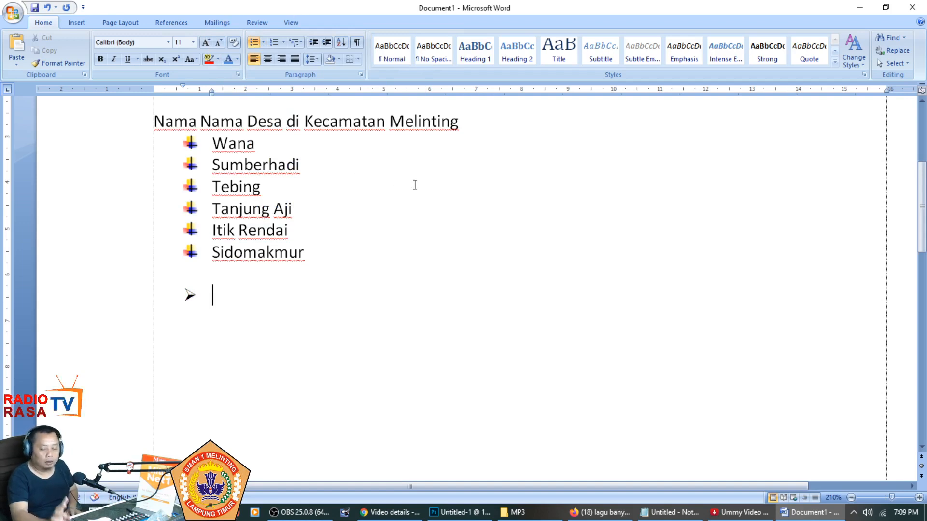
type("\\\\")
key("BackSpace")
key("BackSpace")
key("BackSpace")
key("BackSpace")
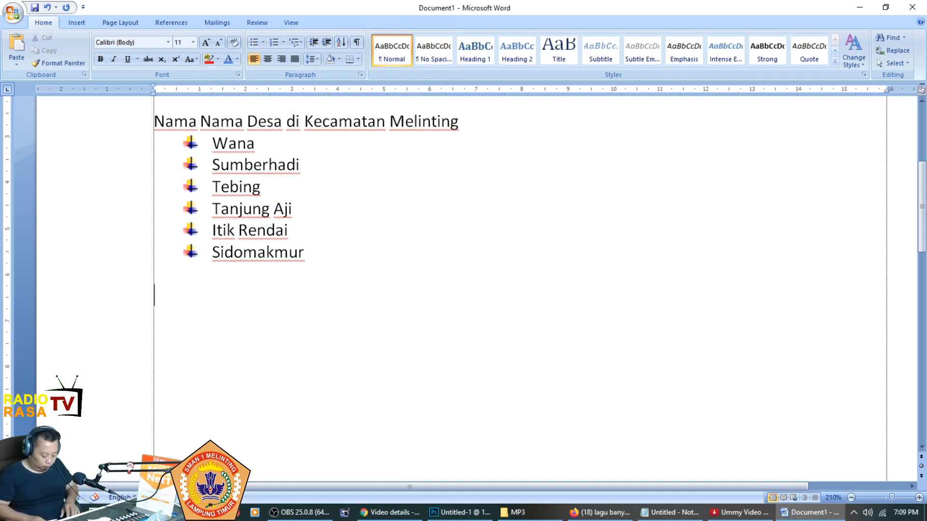
Write the heading line "Kabupaten Kota di Lampung" below the village list
key("Return")
type("Kabupa")
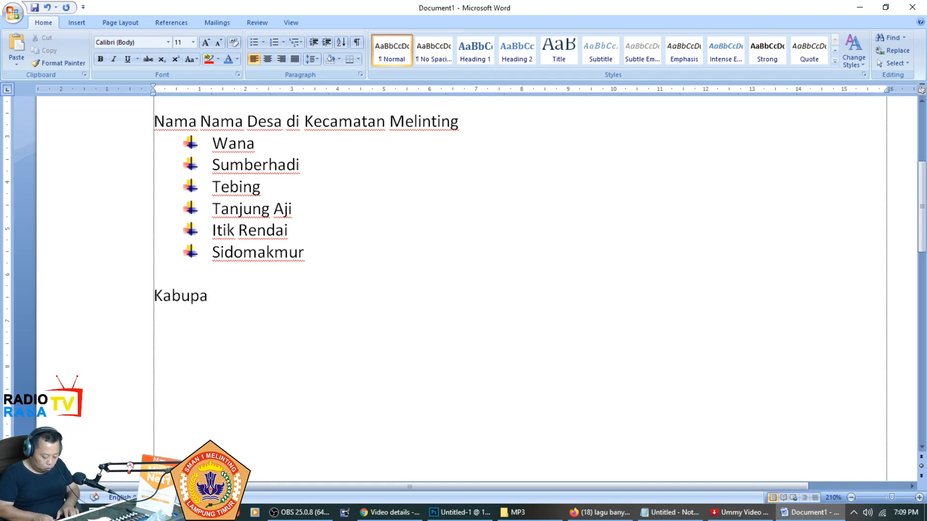
type("ten Kota di Lampun")
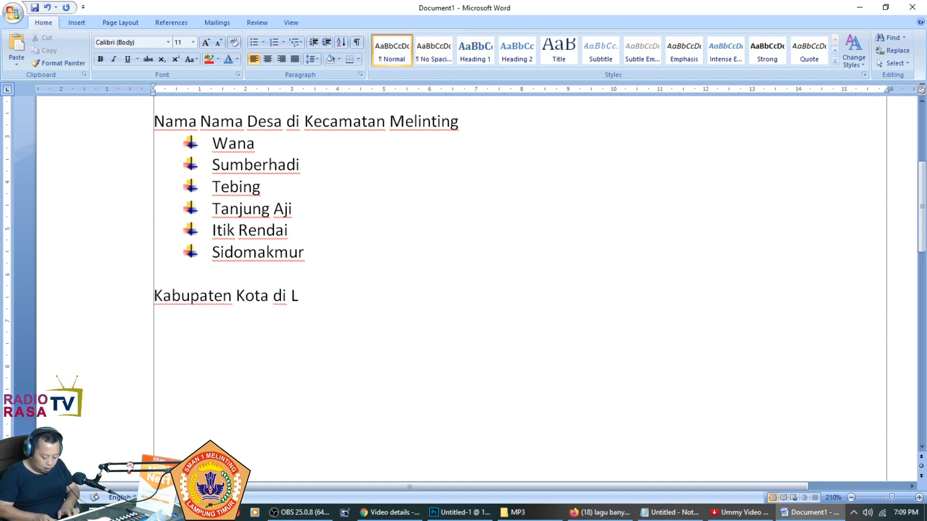
type("g")
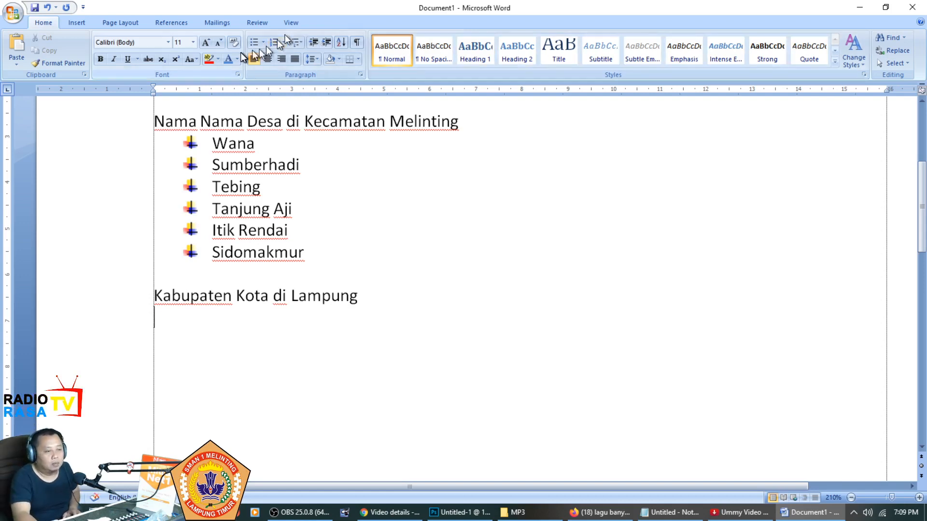
Start an arrow-bulleted list below the "Kabupaten Kota di Lampung" heading with the items Bandar Lampung and Kota Metro
left_click(265, 44)
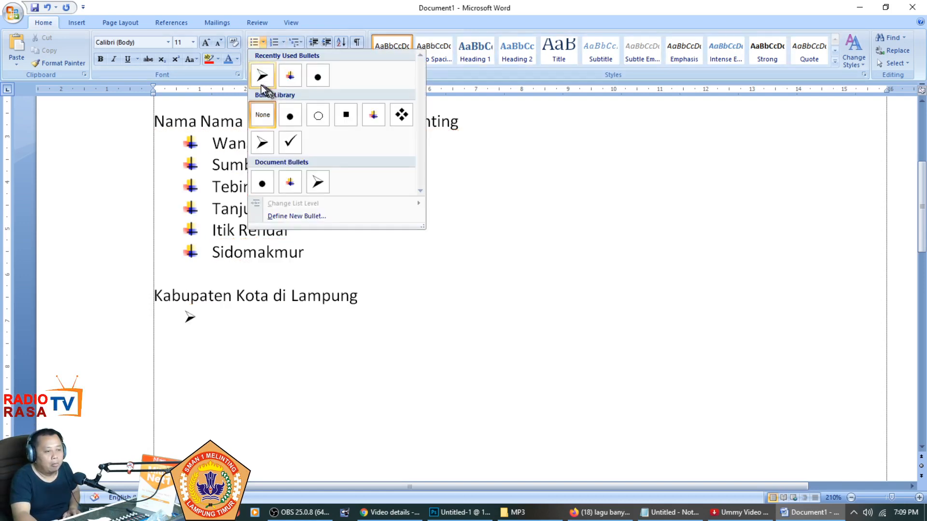
left_click(263, 76)
type("ban")
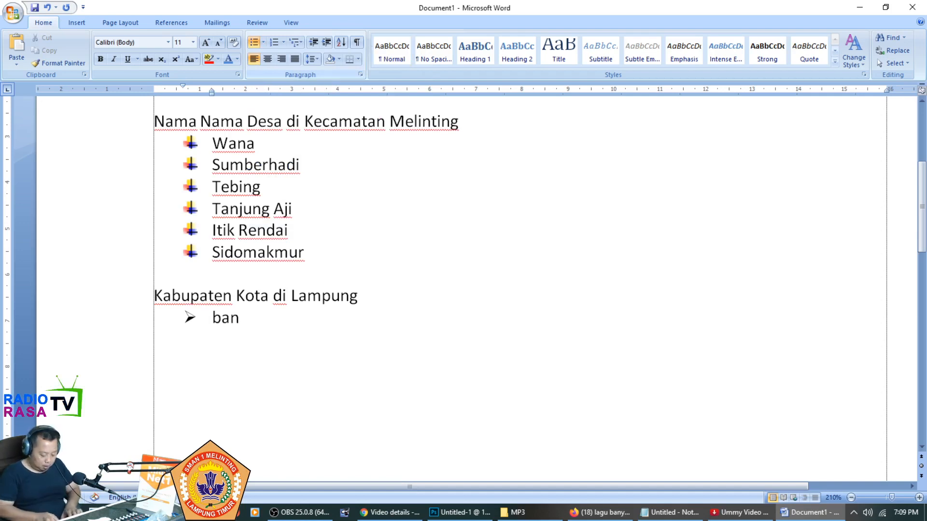
type("dar Lampung")
key("Return")
type("Kota Metro")
key("Return")
Add the list items Lampung Timur, Lampung Selatan, Pringsewu, Tulang Bawang and Lampung Barat below Kota Metro
type("Lampung Timur")
key("Return")
type("Lampung Selatan")
key("Return")
type("Pringsewu")
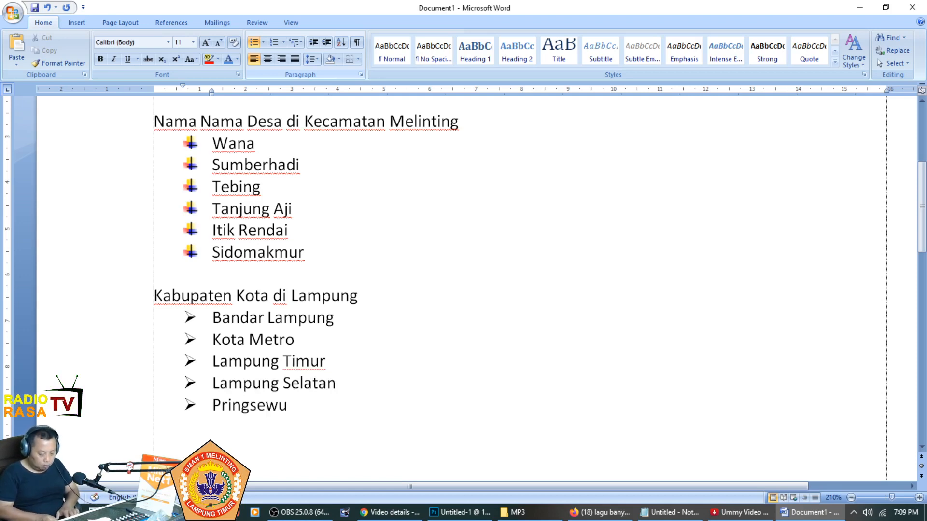
key("Return")
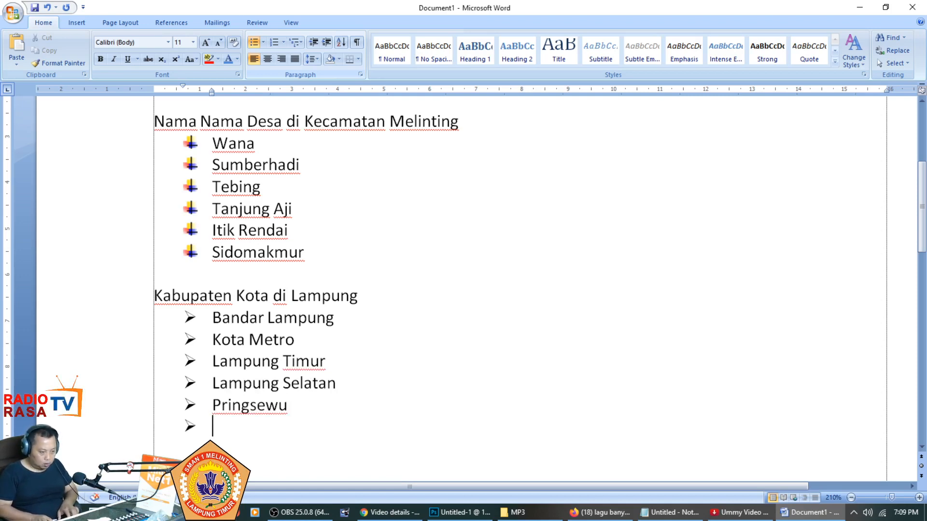
type("Tulang Bawang")
key("Return")
type("Lampung Bara")
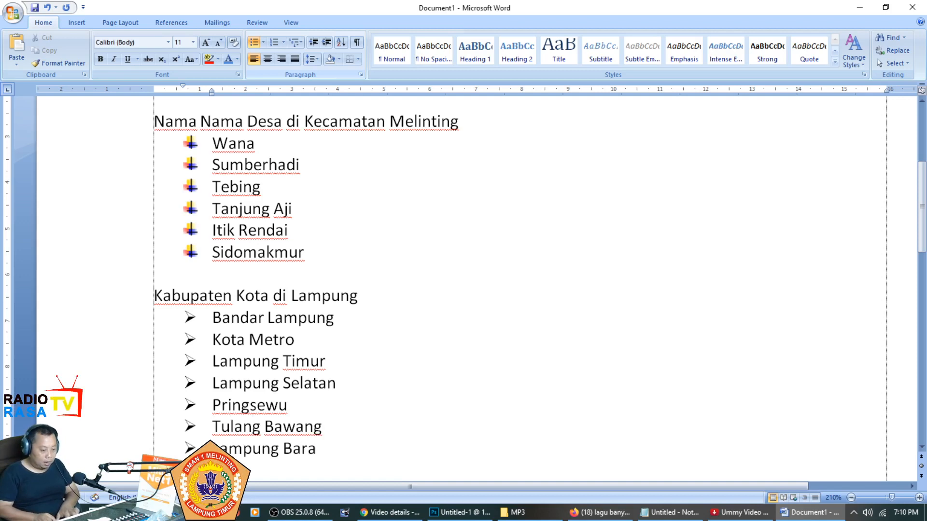
type("t")
key("Return")
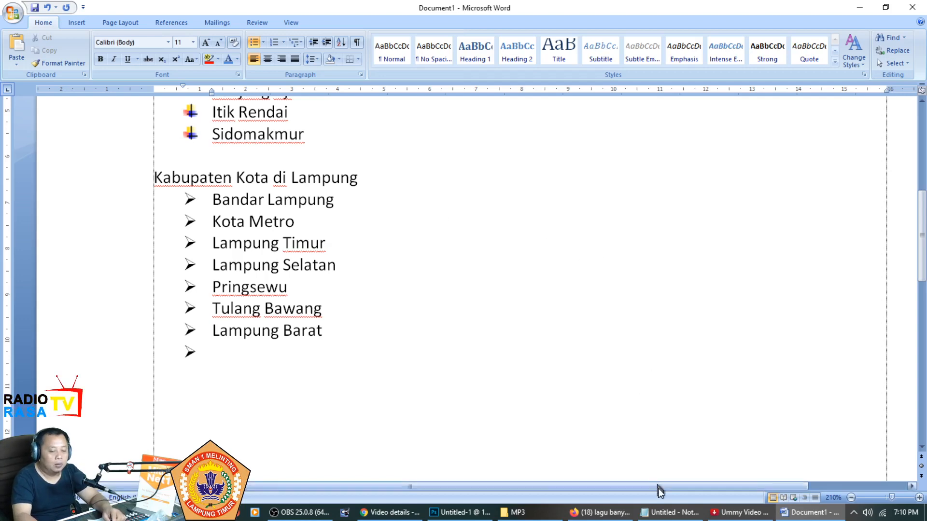
End the arrow-bulleted list after Lampung Barat and leave an empty line below it
left_click(671, 513)
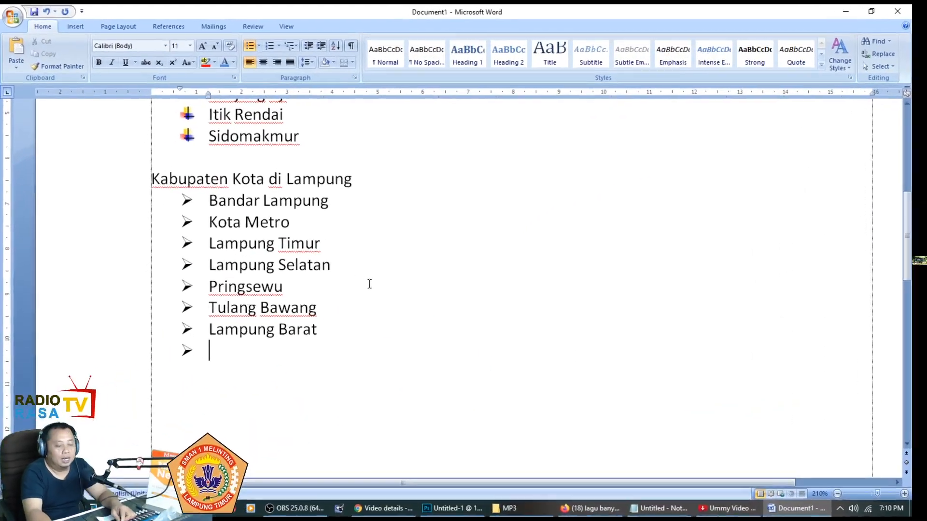
scroll(405, 271, "down", 4)
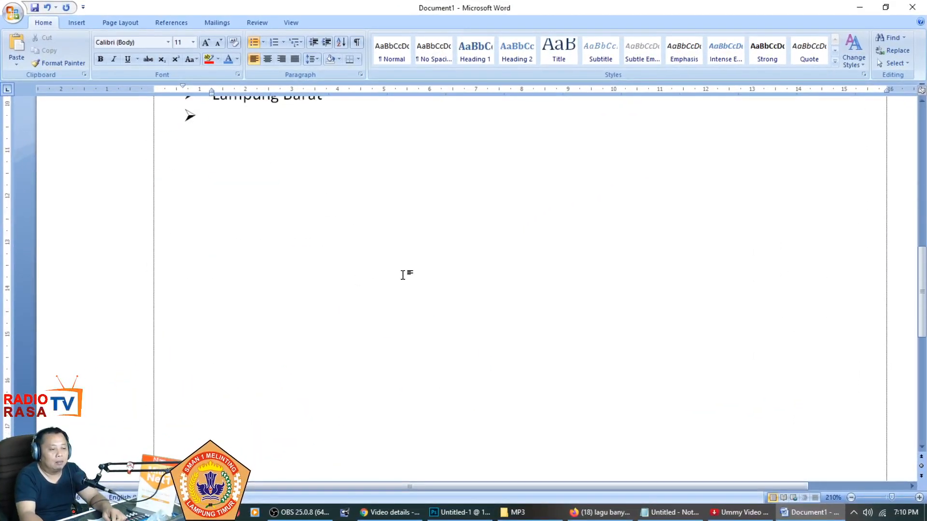
scroll(405, 270, "up", 1)
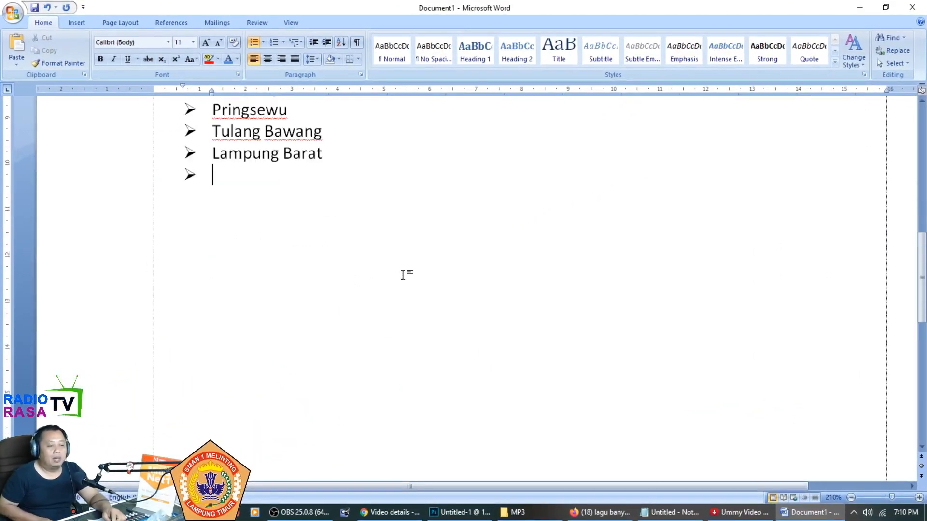
key("Return")
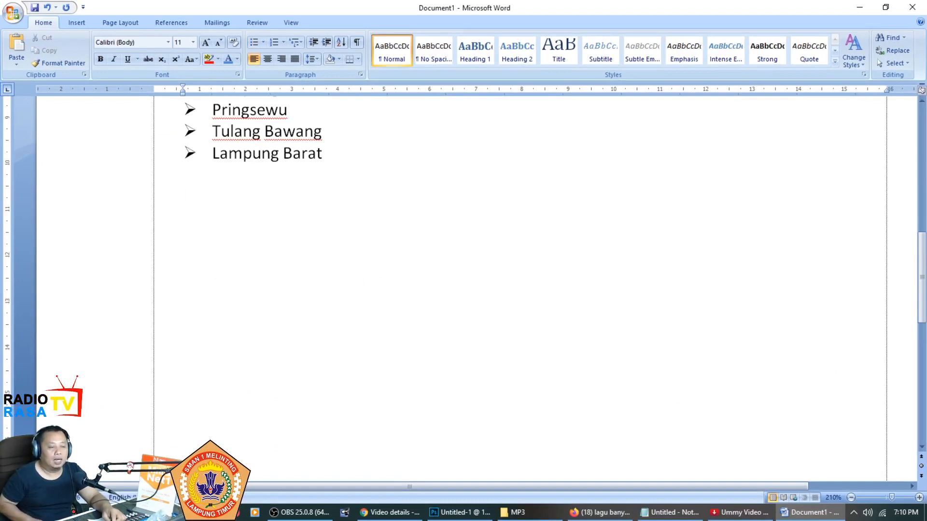
key("BackSpace")
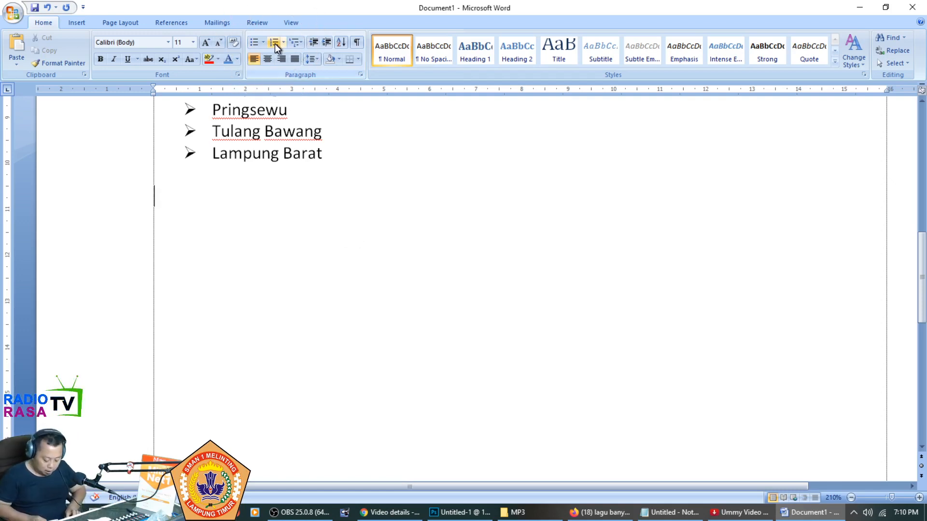
Write the heading line "Nama Teman:" below the arrow-bulleted list
type("Nama ")
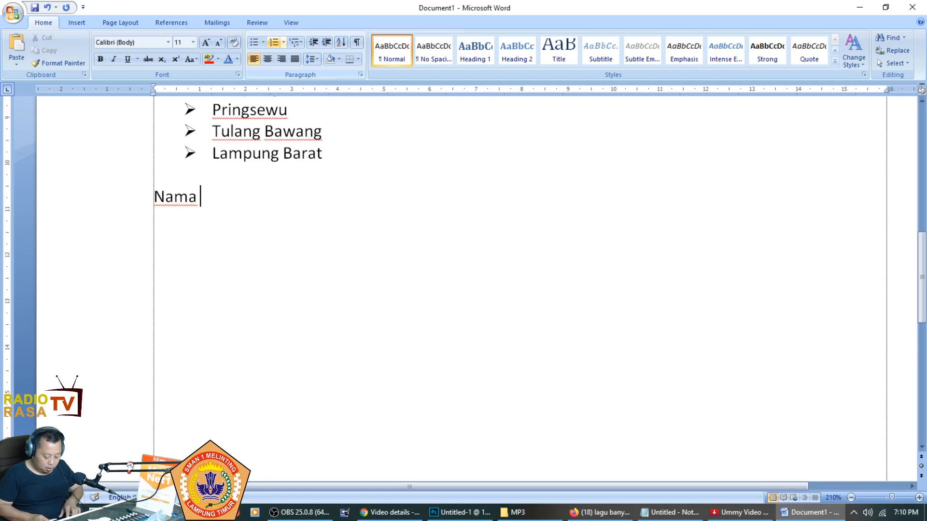
type("Teman")
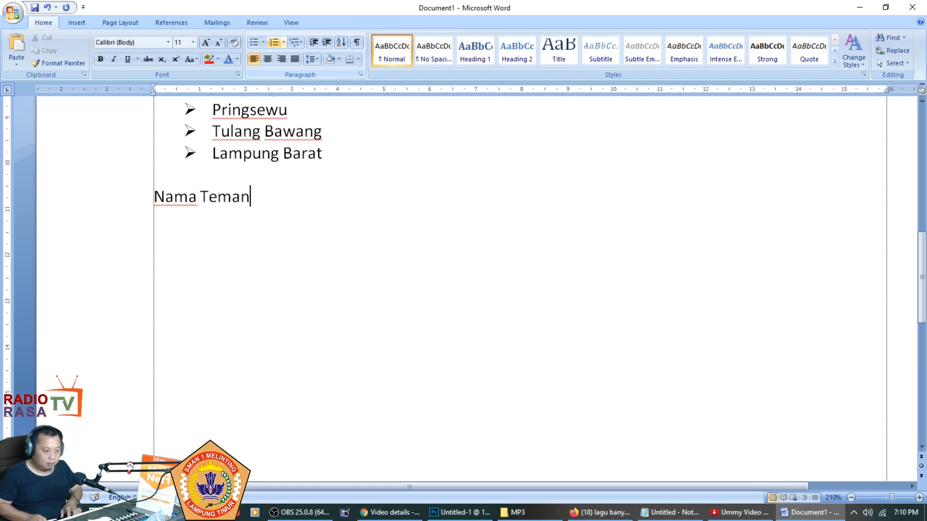
type(":")
key("Return")
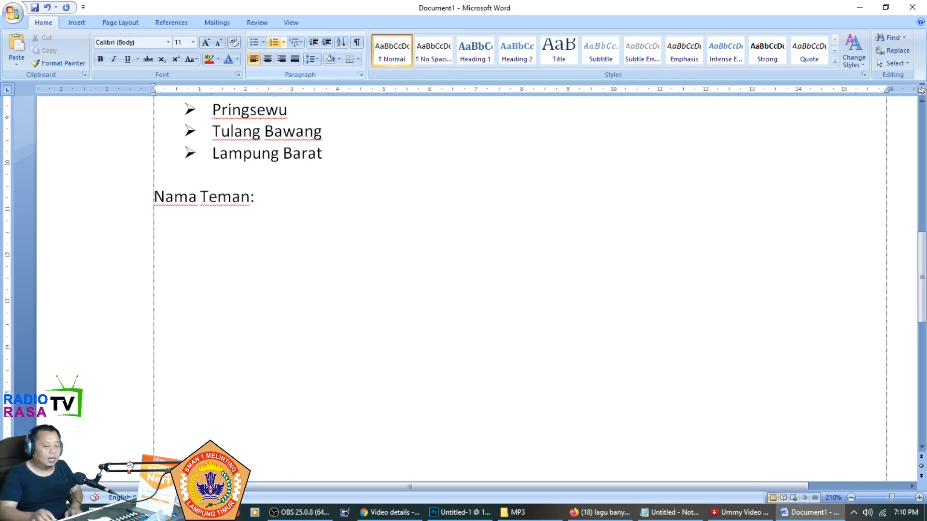
Start a default numbered list (1., 2., 3.) below the "Nama Teman:" heading and enter the first three friends' names
left_click(274, 43)
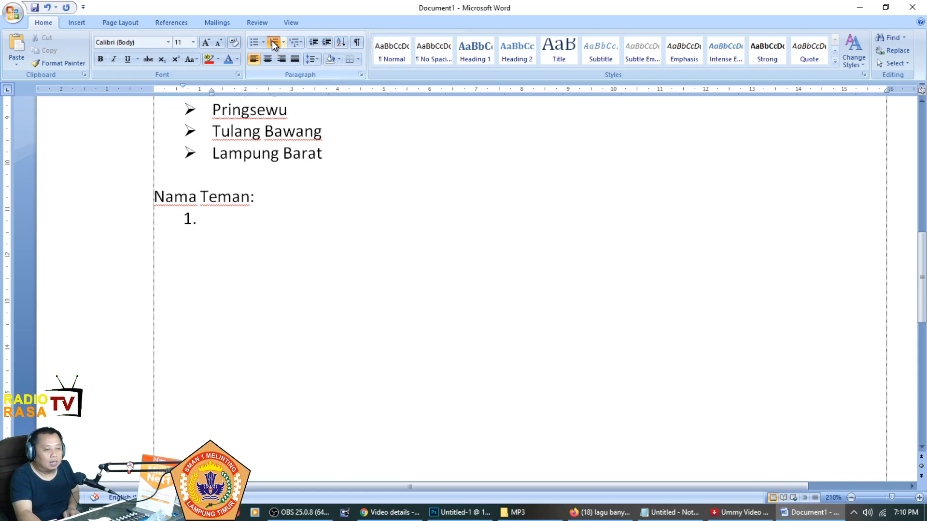
type("Tika")
key("Return")
type("Dina ")
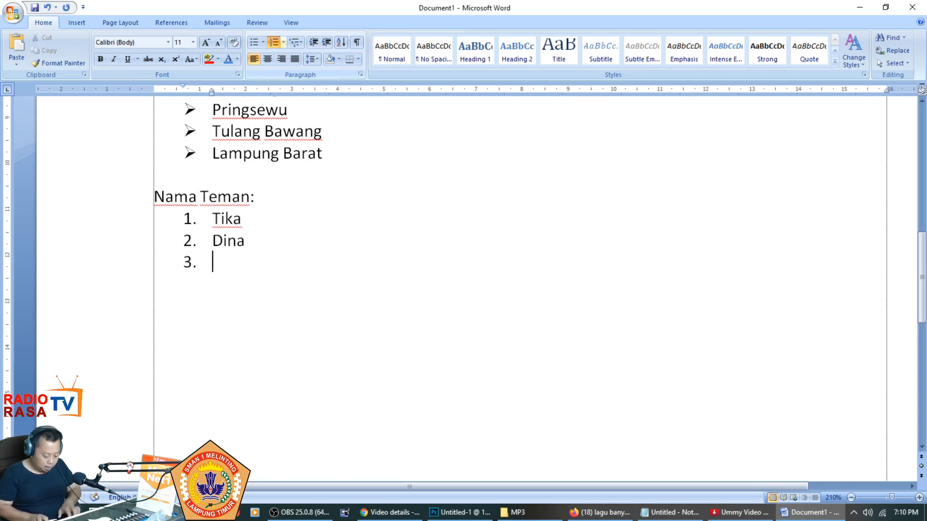
type("Fera")
key("Return")
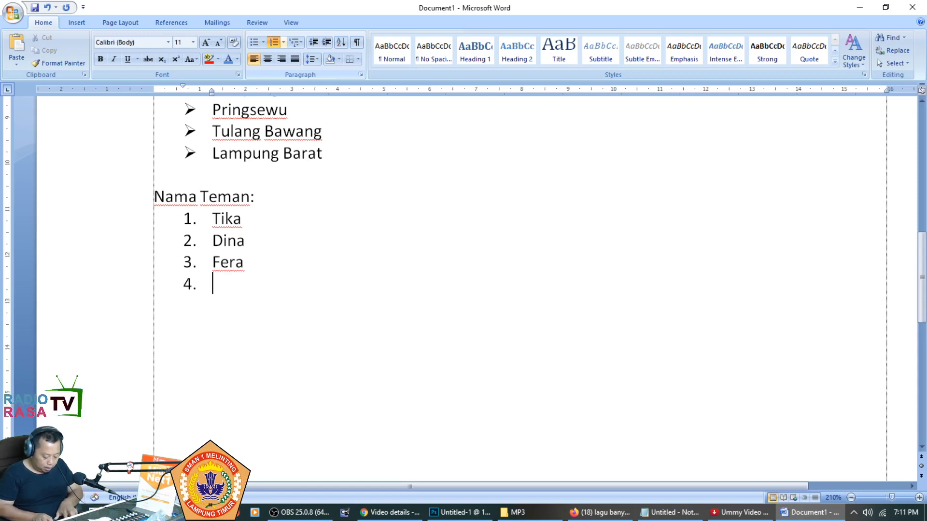
Add the fourth and fifth friends' names, and end the numbered list with an empty line below it
type("Tian")
key("Return")
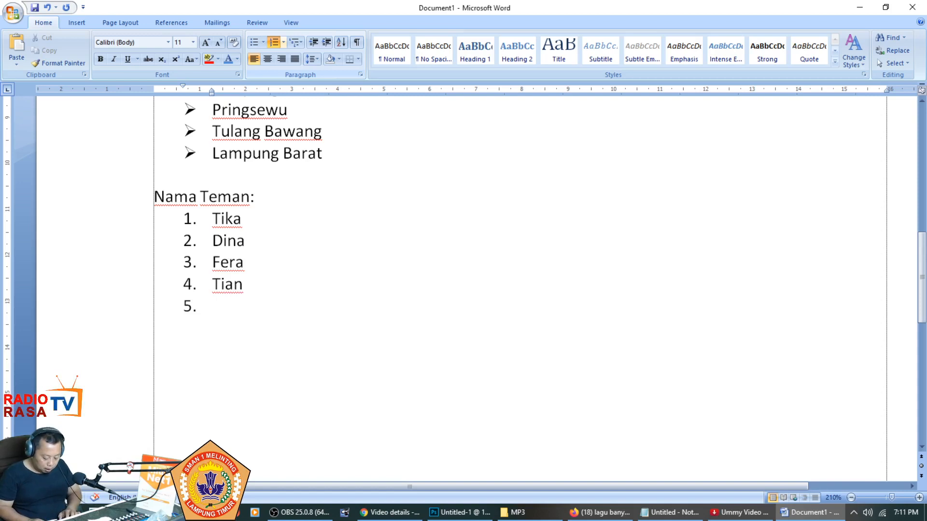
type("Susi")
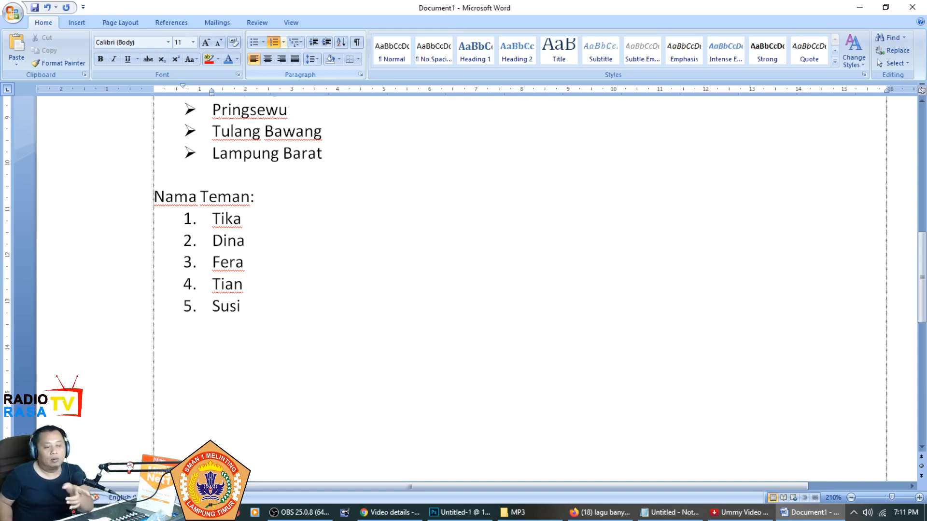
key("Return")
key("Return")
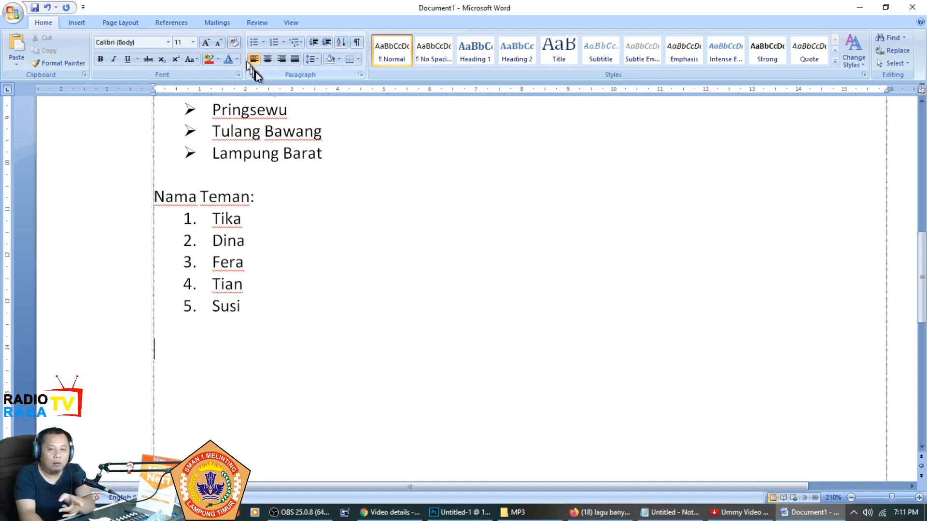
Write the heading line "Nama Sodar:" below the list of friends
scroll(262, 76, "down", 3)
scroll(363, 181, "down", 2)
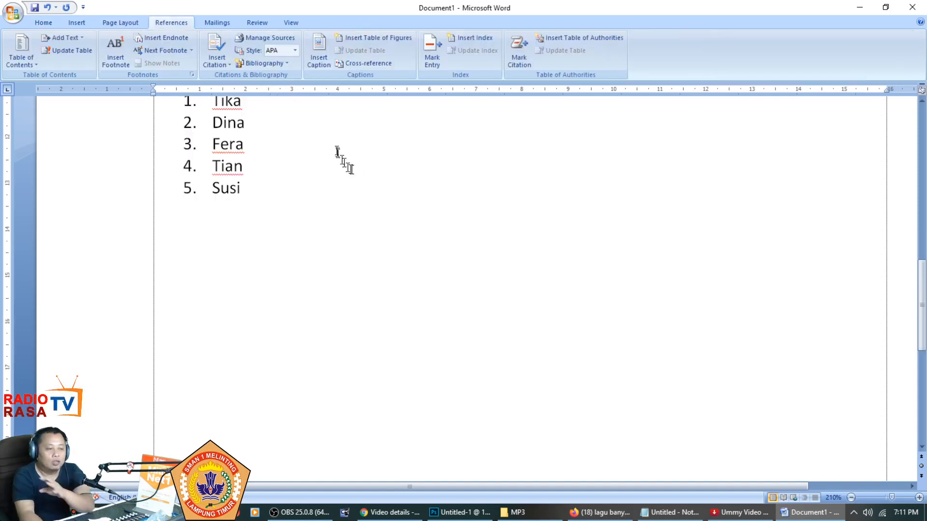
left_click(45, 23)
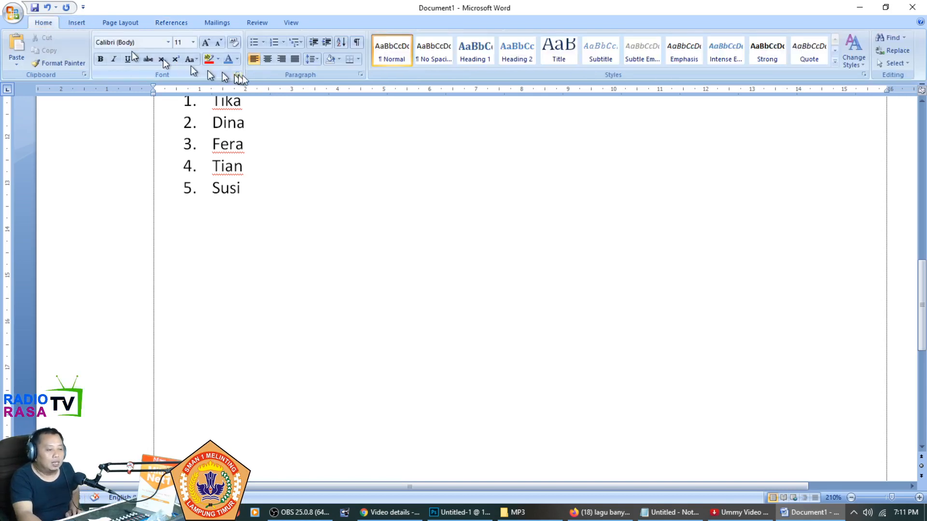
type("N")
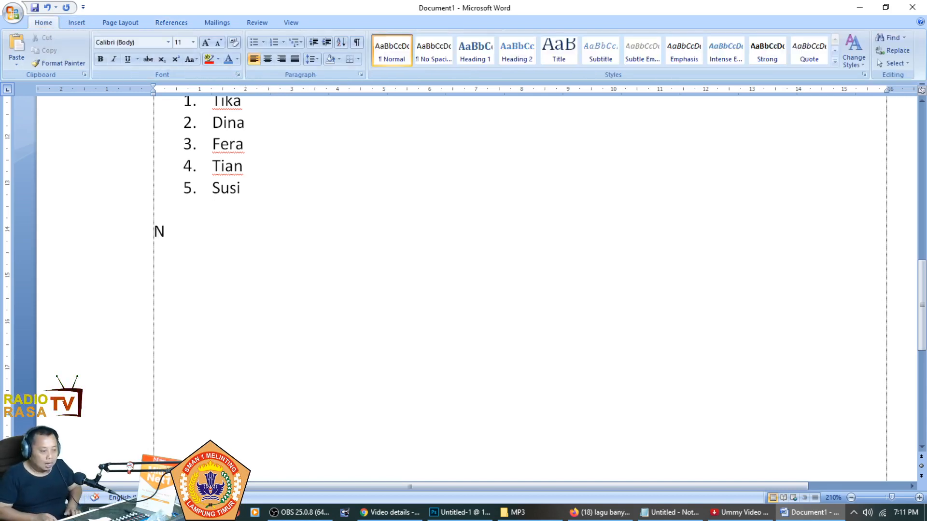
type("ama So")
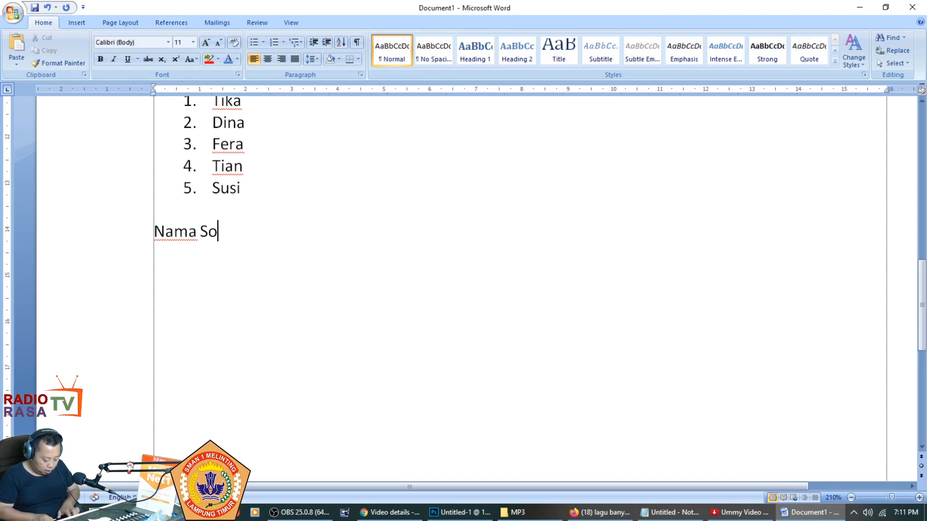
type("dar:")
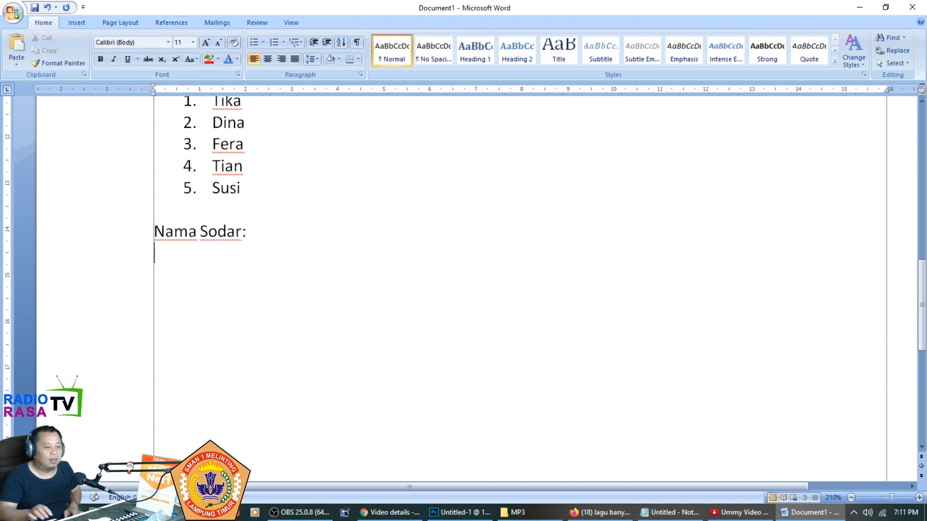
Start a list in the 1), 2), 3) number format below the new heading, and correct the heading to "Nama Sodara:"
left_click(284, 41)
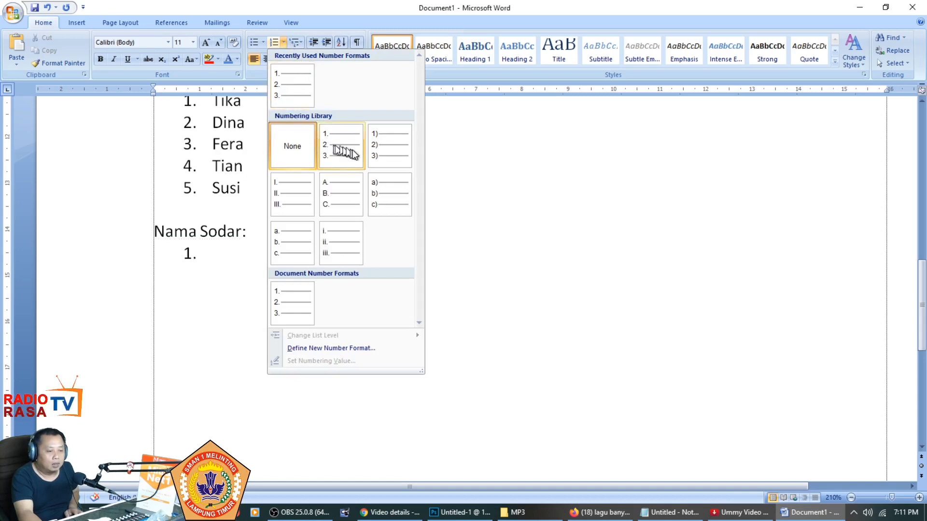
left_click(394, 147)
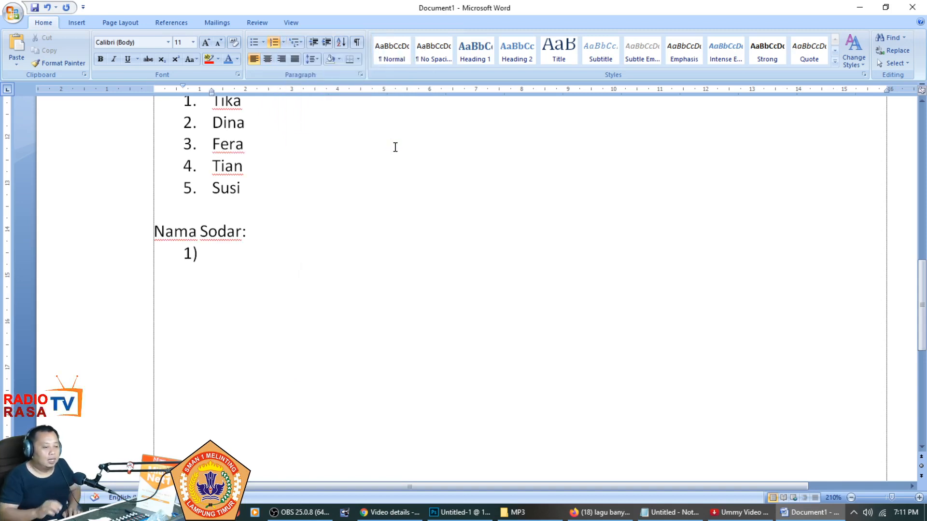
key("Left")
key("Left")
type("a")
key("Down")
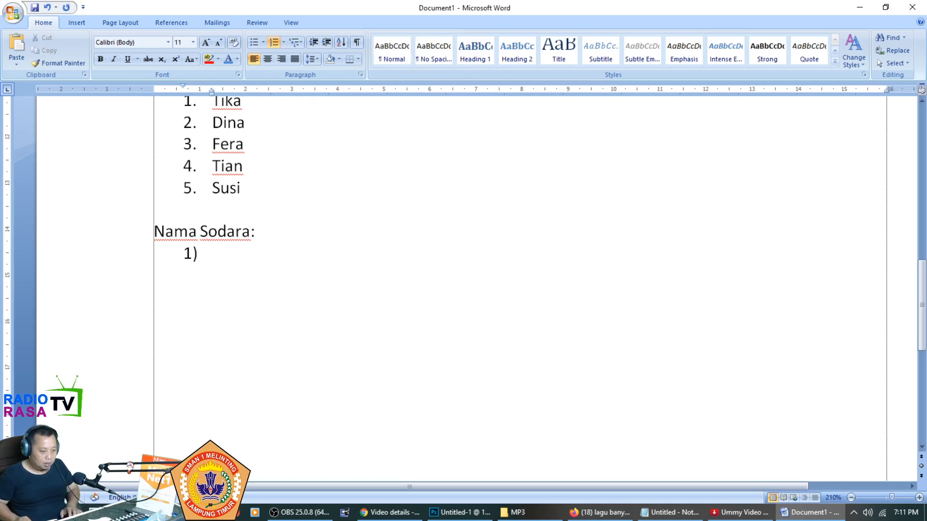
Enter four relatives' names as numbered items under "Nama Sodara:" and end the list after the fourth
type("Yudi")
key("Return")
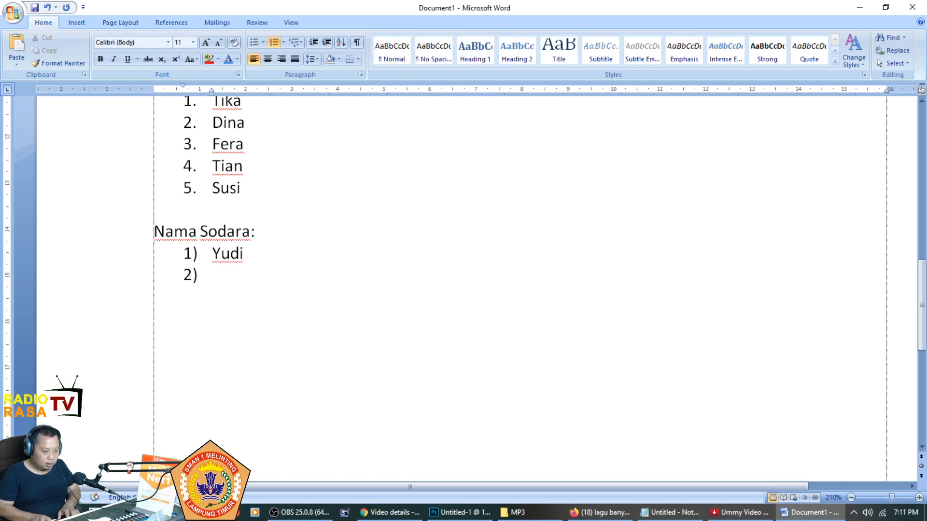
type("Erman")
key("Return")
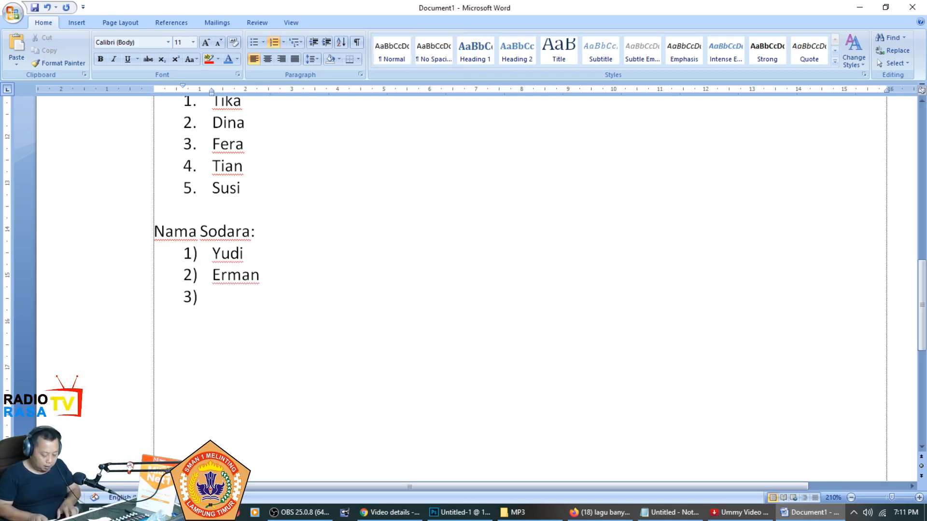
type("Lili")
key("Return")
type("Lita")
key("Return")
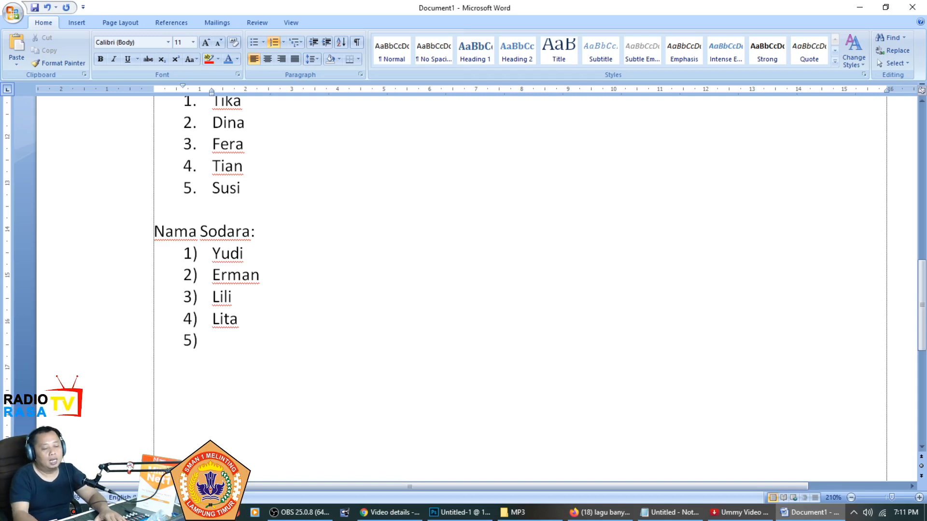
key("Return")
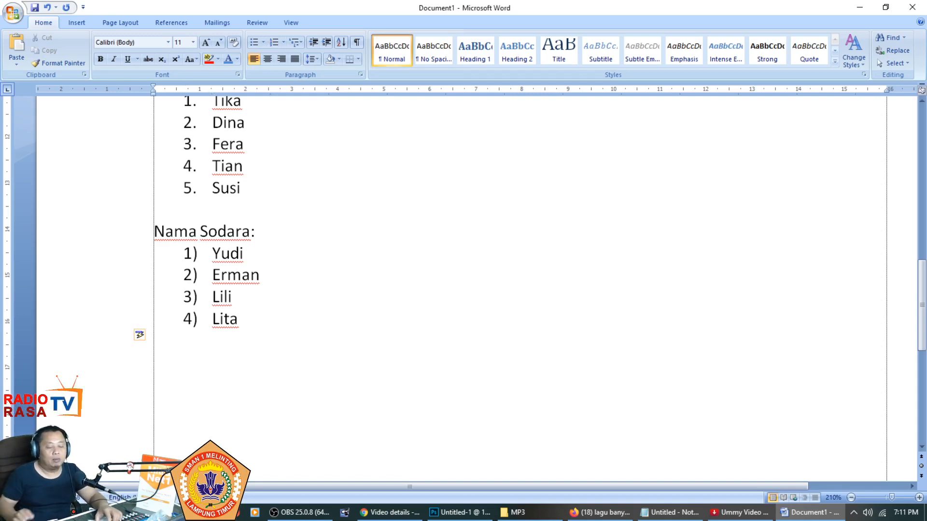
scroll(352, 148, "down", 2)
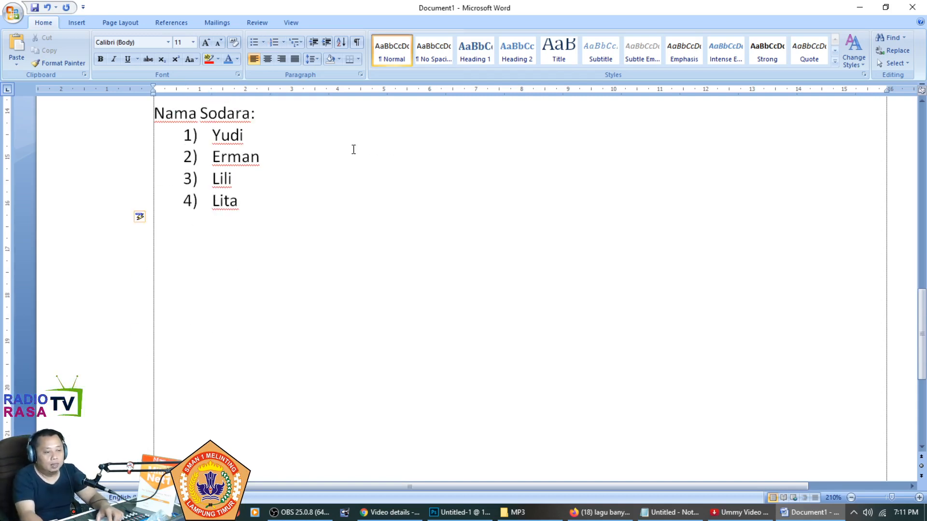
left_click(284, 42)
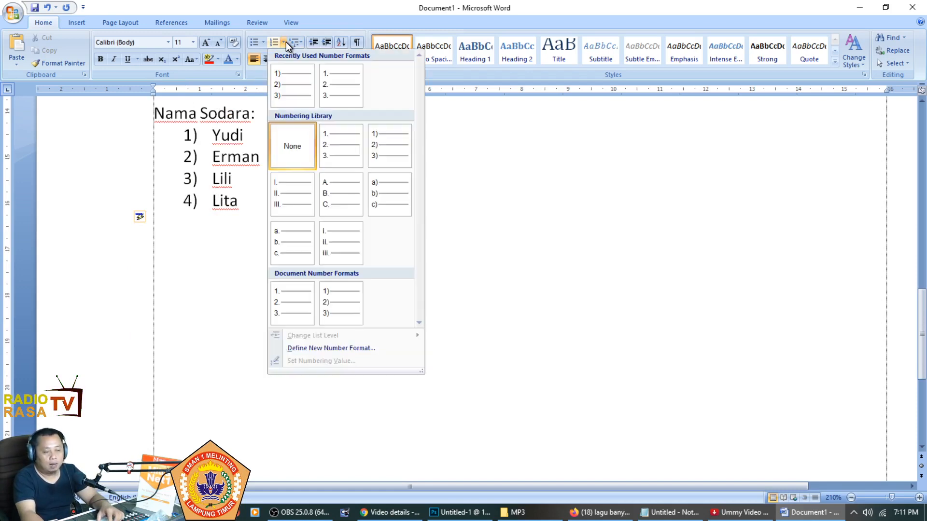
left_click(358, 10)
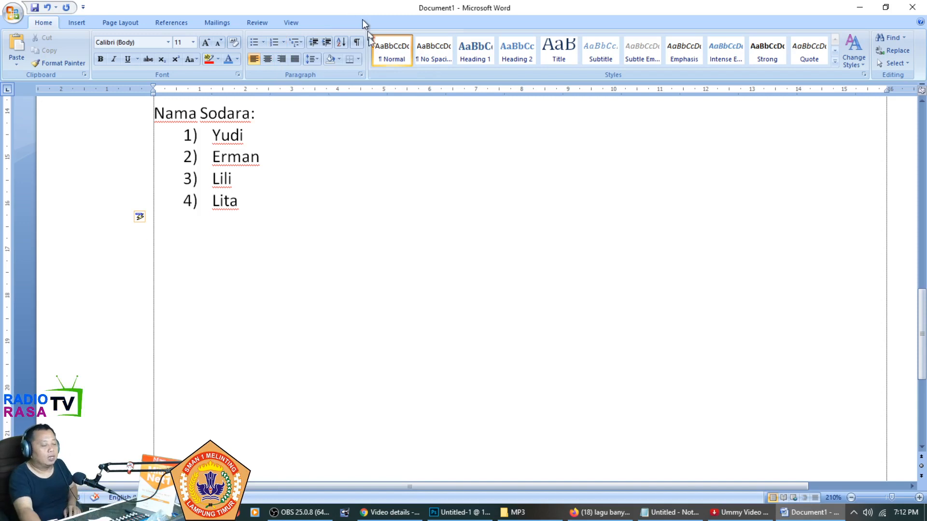
Write the heading line "Bagian computer yang berfungsi sebagai output adalah:" below the relatives list
scroll(341, 230, "down", 1)
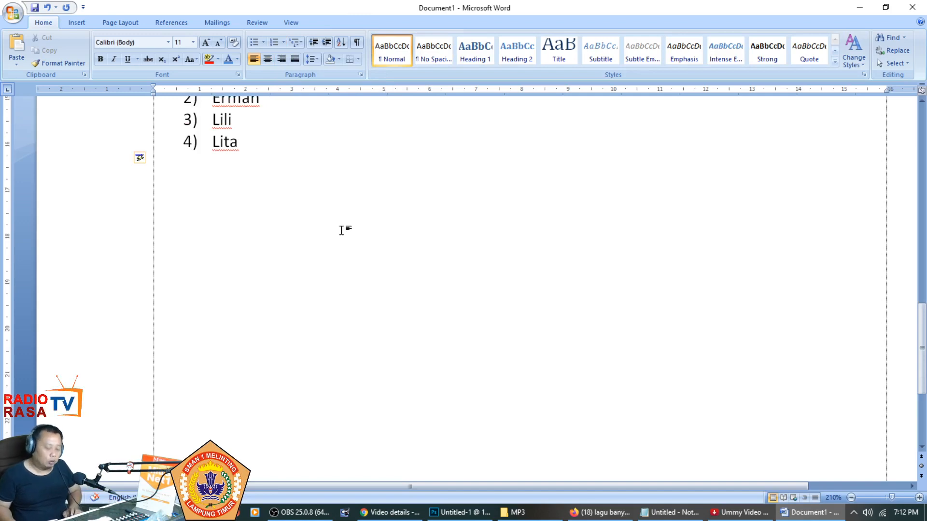
type("Bagian ko")
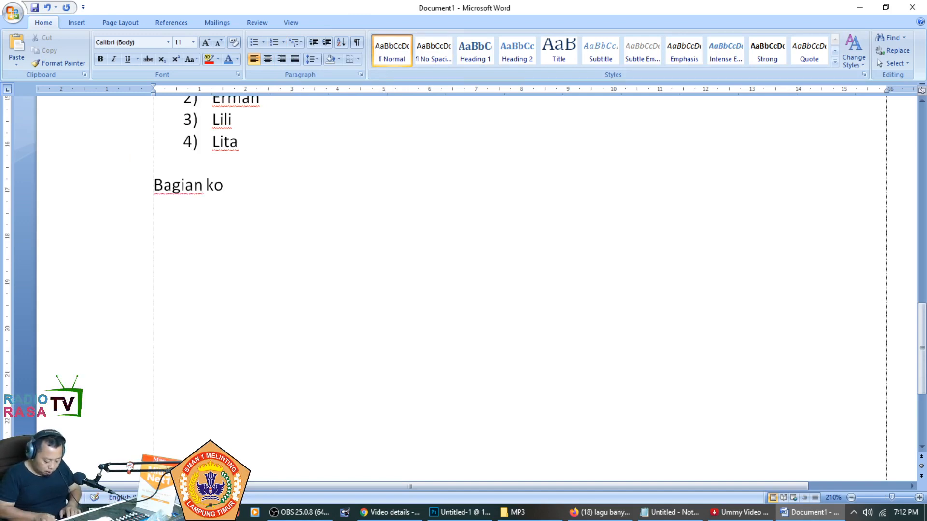
key("BackSpace")
key("BackSpace")
type("computer yang b")
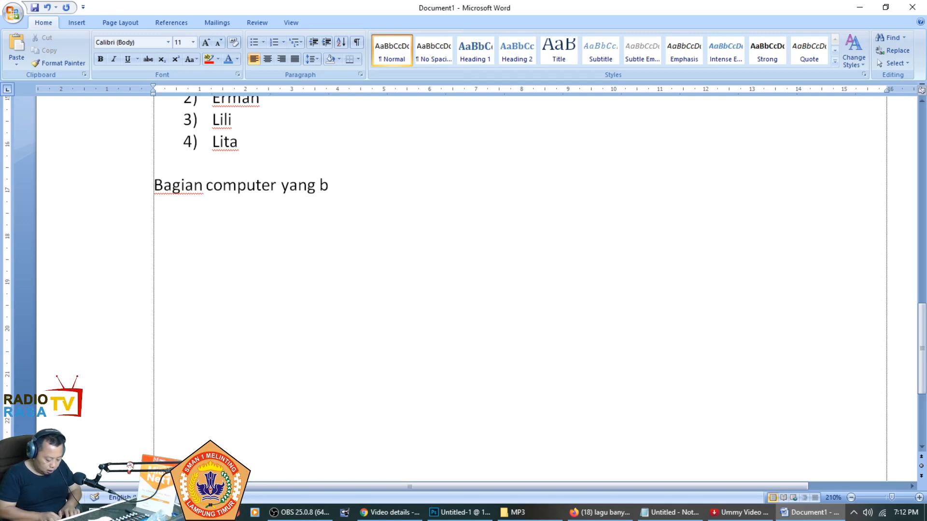
type("erfungsi")
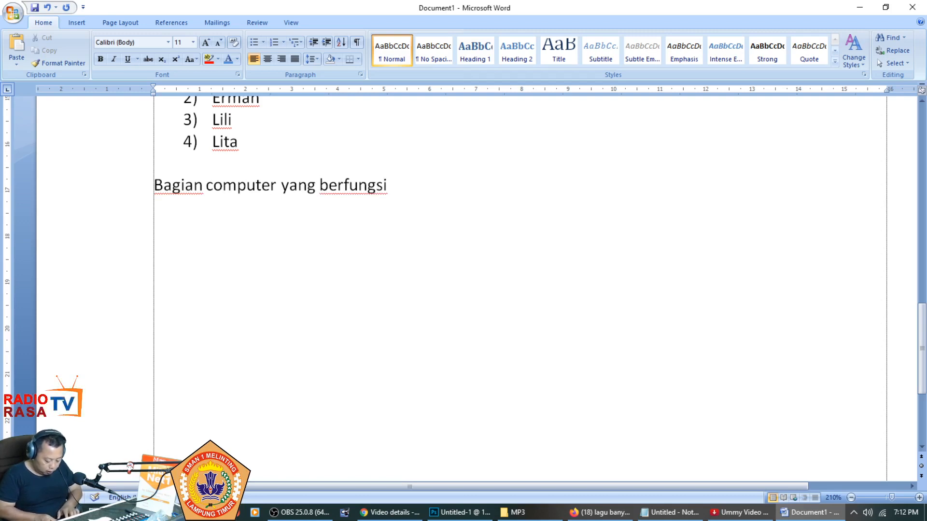
type(" sebagai ou")
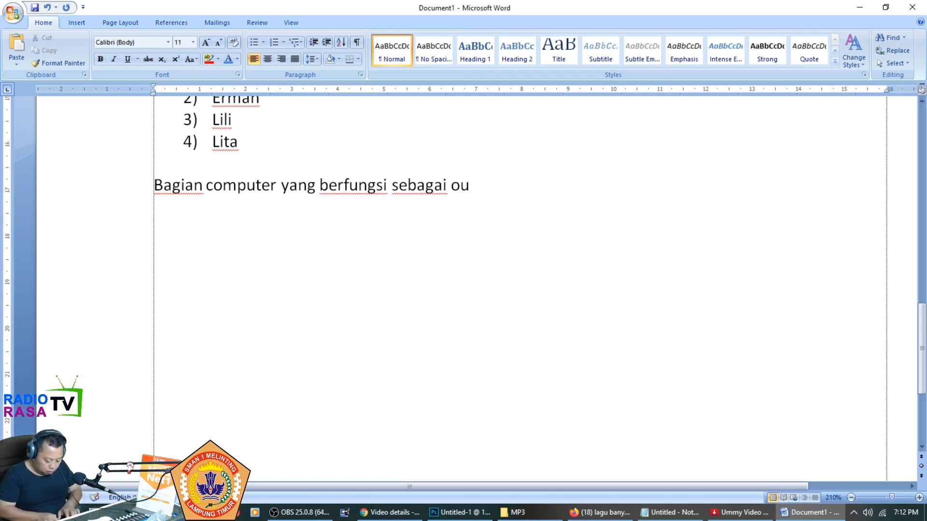
type("tput adalah:")
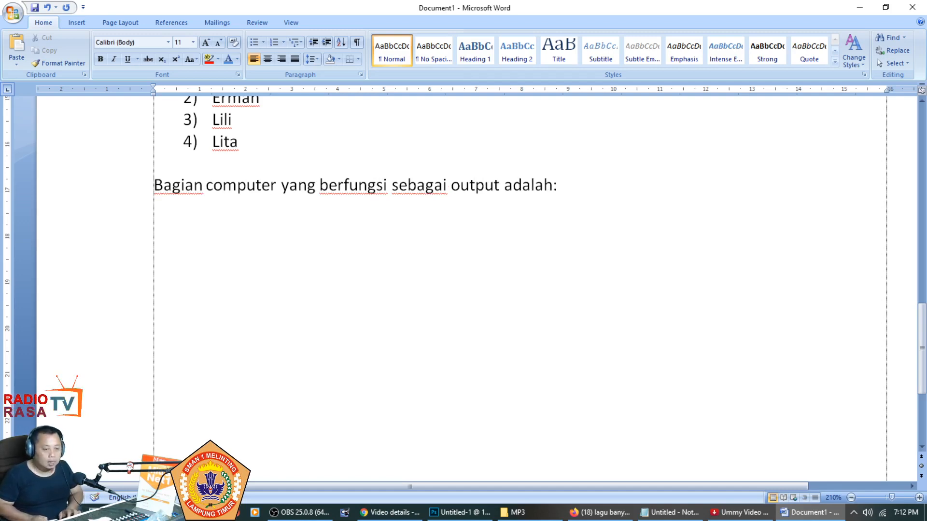
key("Return")
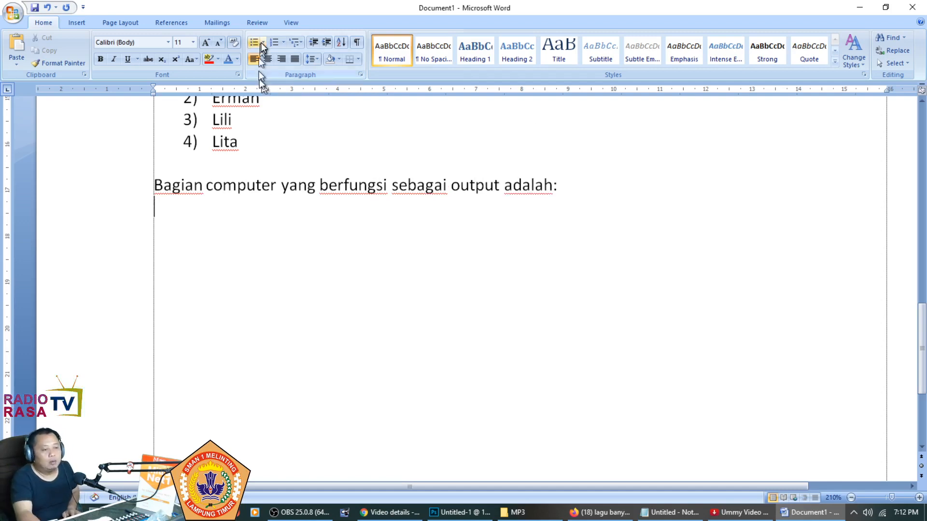
Start a list in the A., B., C. number format below the heading and enter "Mouse" and "Monitor" as its first items
left_click(284, 43)
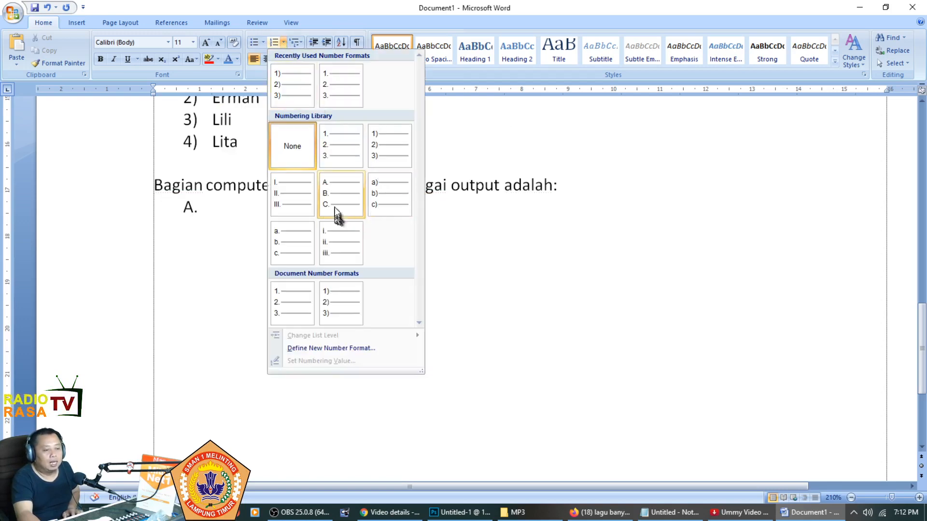
left_click(338, 194)
type("Mouse")
key("Return")
type("Monitor")
key("Return")
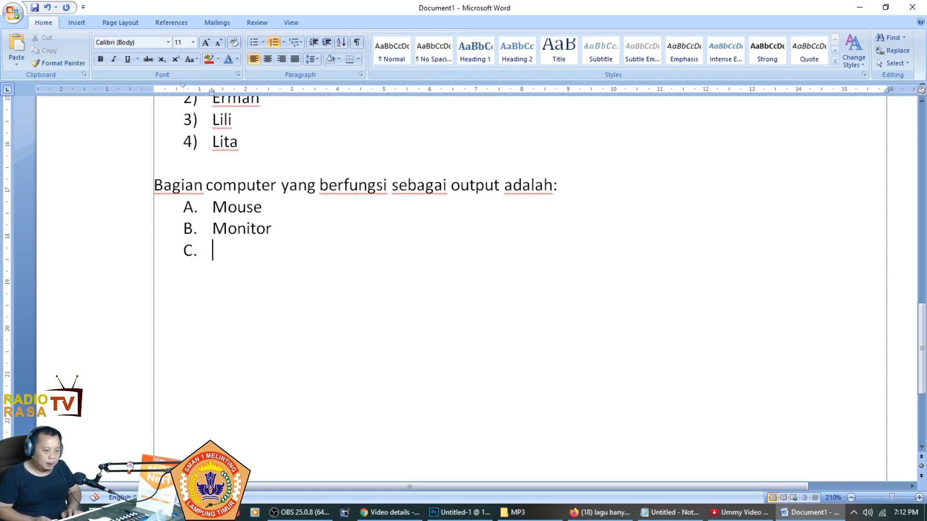
Add "Keyboard", "Scanner" and "Hardisk" as the remaining lettered items and end the list with an empty line below it
type("Ke")
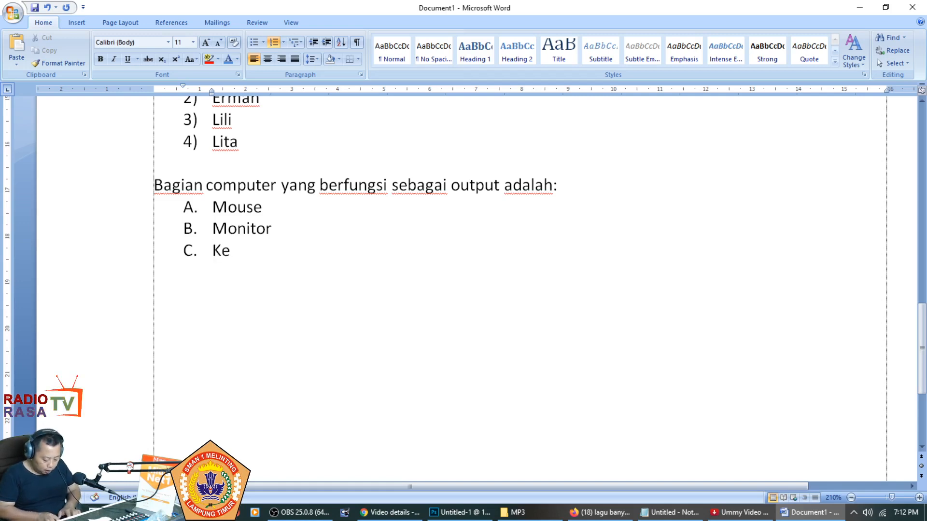
type("yboarf")
key("BackSpace")
type("d")
key("Return")
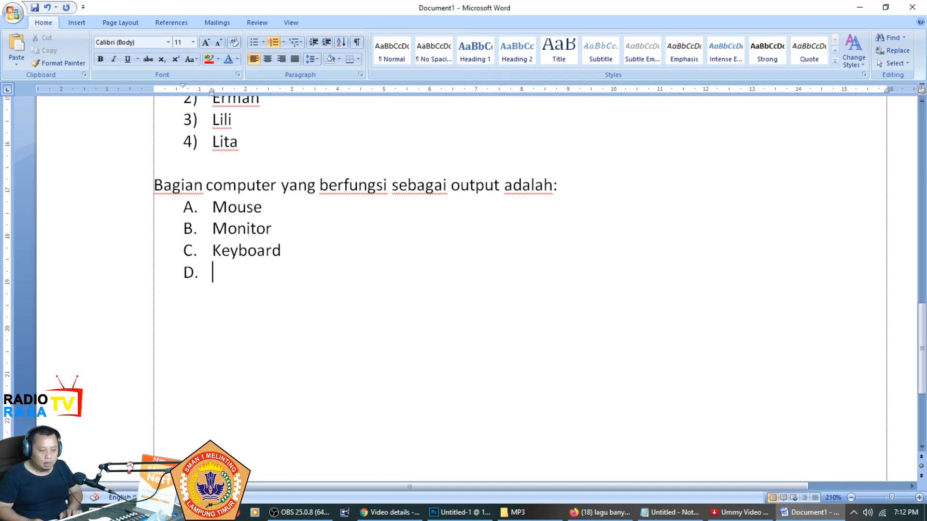
type("Scannet")
key("BackSpace")
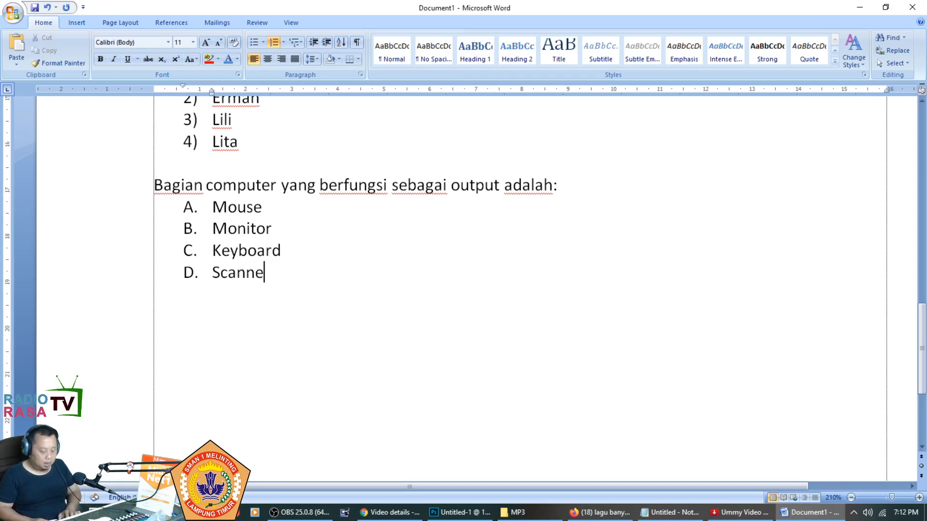
type("r")
key("Return")
type("Hardisk")
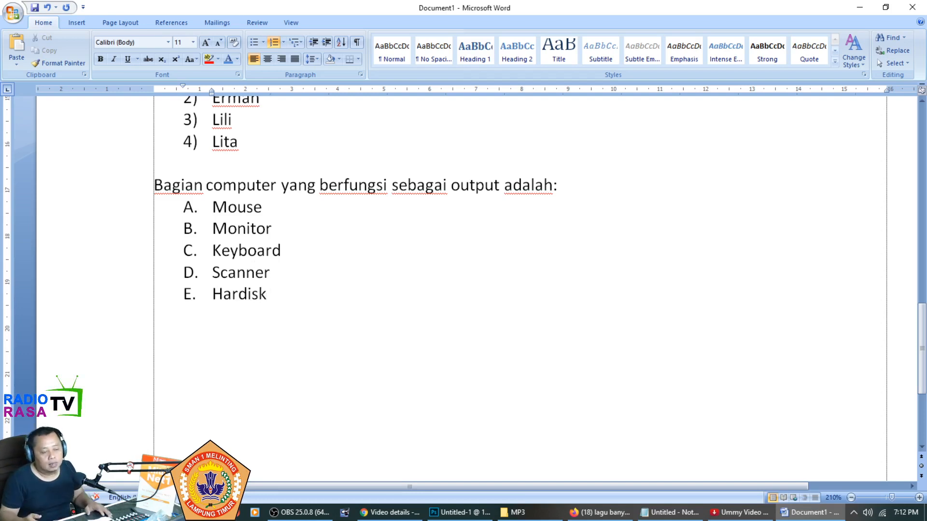
key("Return")
key("Return")
Write the question line "Berapa jumlah pasal dalam UUD 1945?" below the computer parts list
scroll(432, 183, "down", 2)
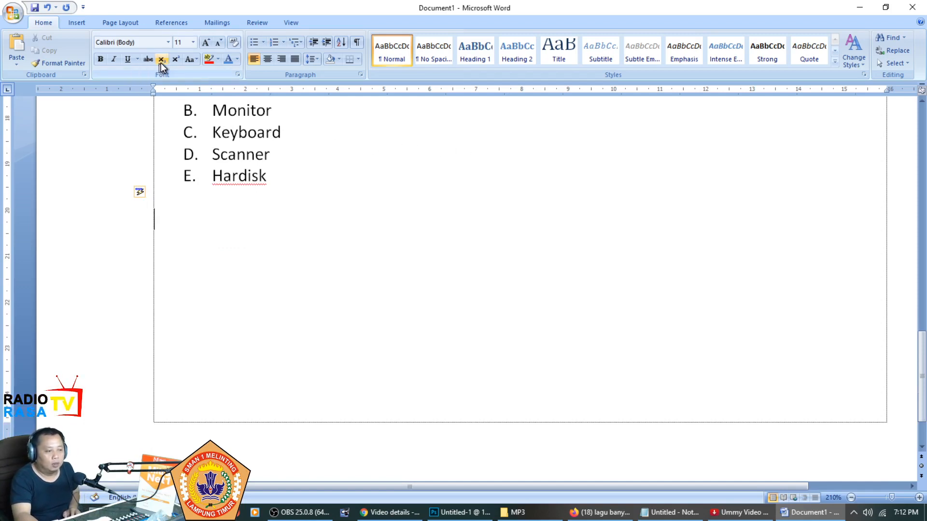
type("Berapa jumlah ")
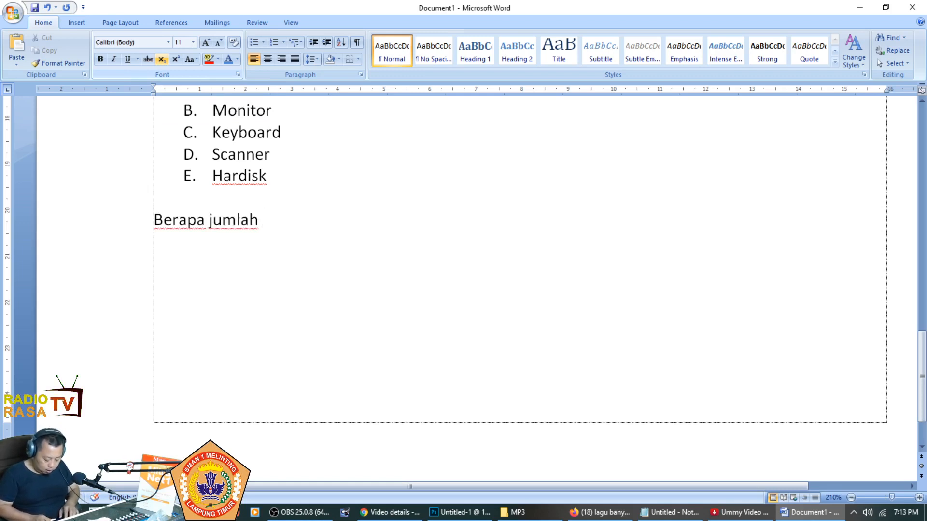
type("pasal dalam UUD 1945")
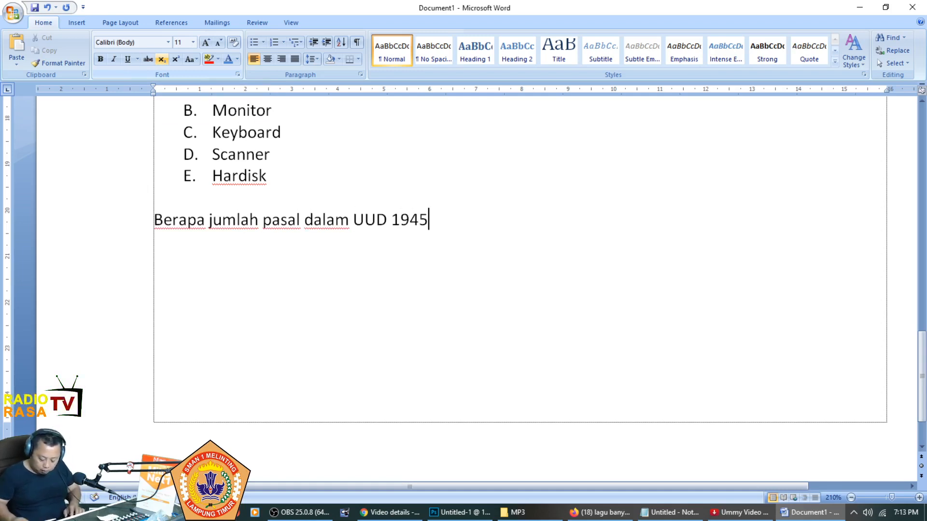
type("?")
key("Return")
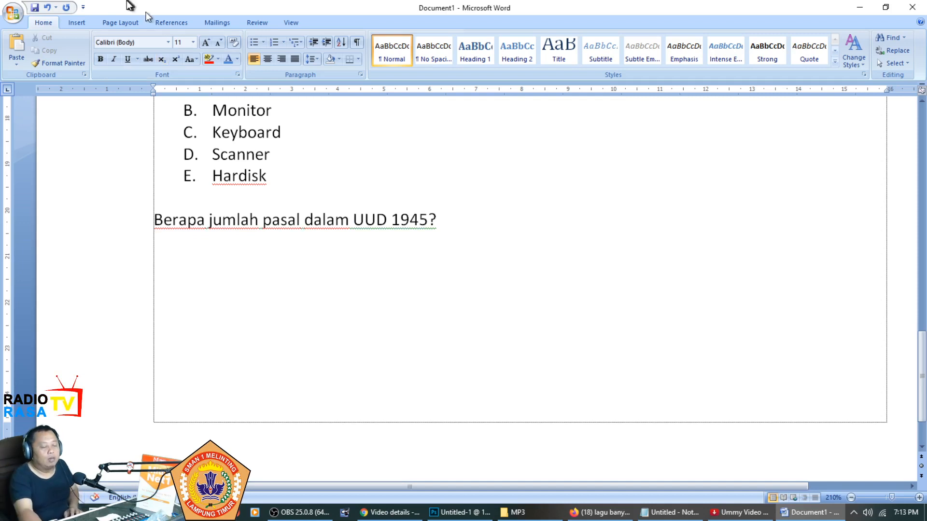
Add a list in the a., b., c. format with the answers 30, 32, 33, 34 and 35, and end it with an empty line
left_click(285, 42)
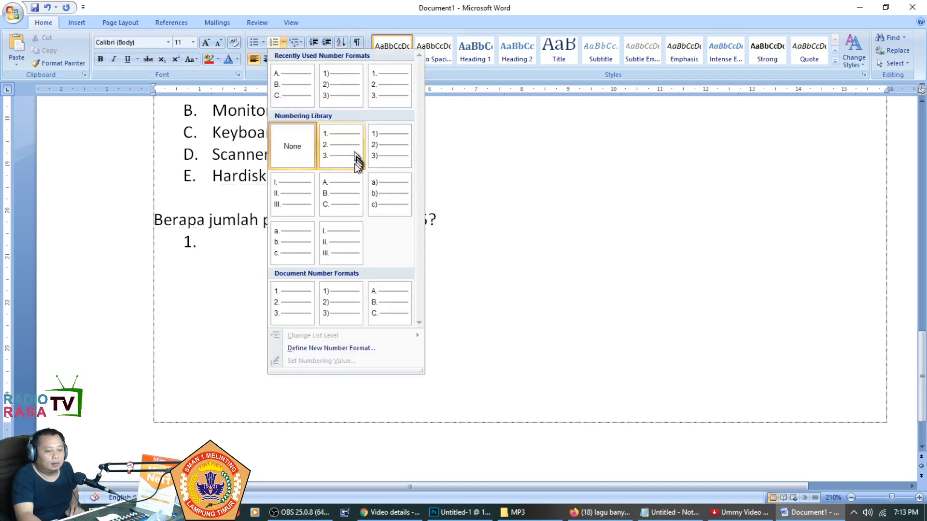
left_click(302, 235)
type("30 32")
key("Return")
type("34")
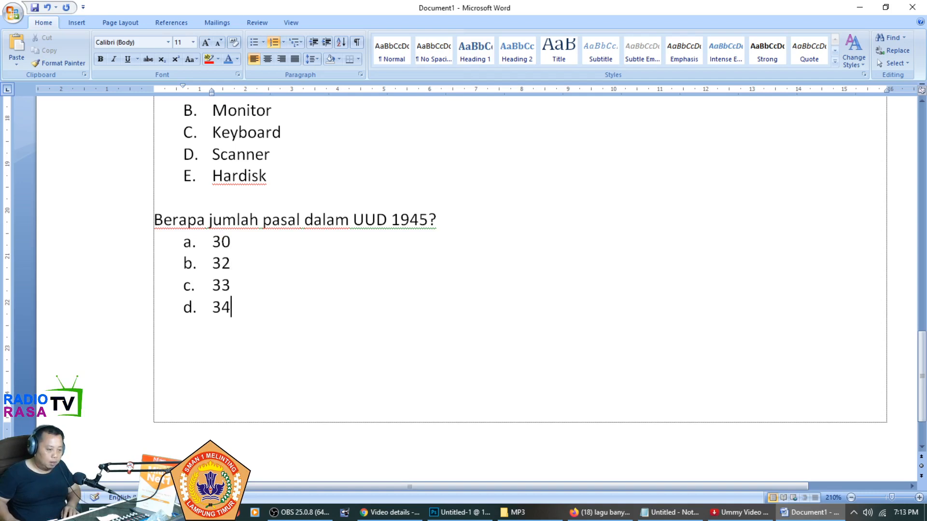
key("Return")
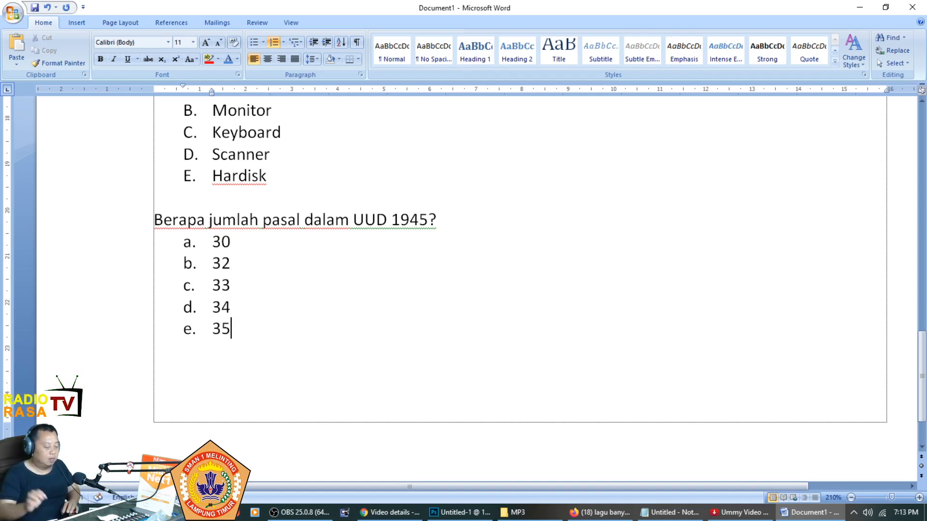
scroll(360, 258, "down", 1)
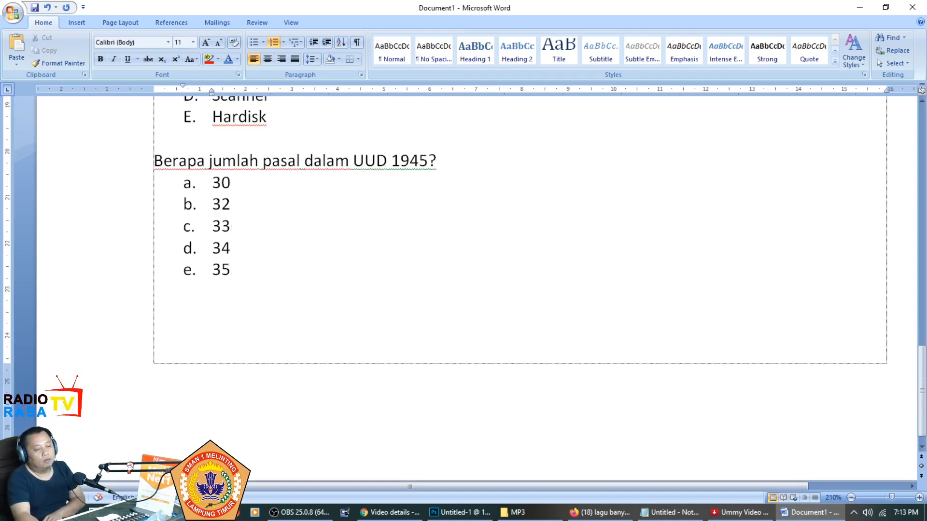
key("Return")
key("Return")
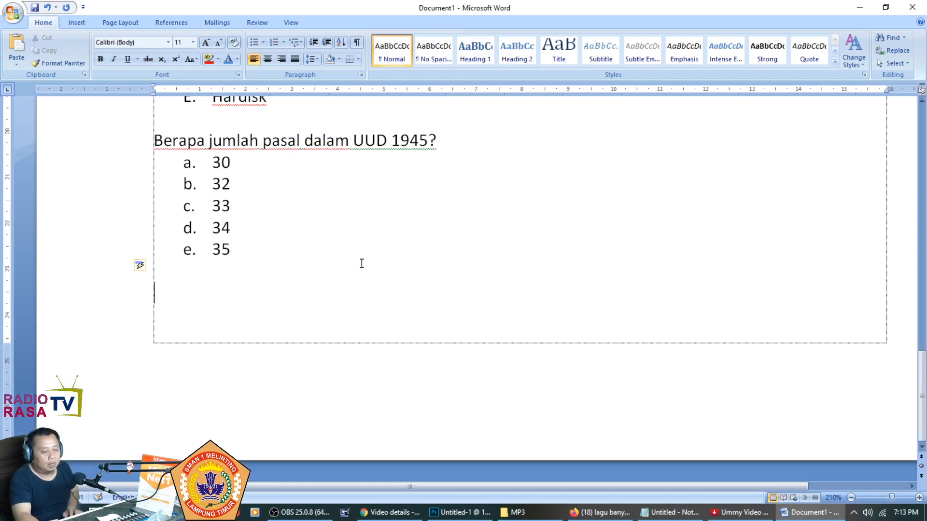
Review the bulleted and numbered lists from the beginning of the document to its end
scroll(362, 260, "up", 9)
scroll(372, 251, "up", 6)
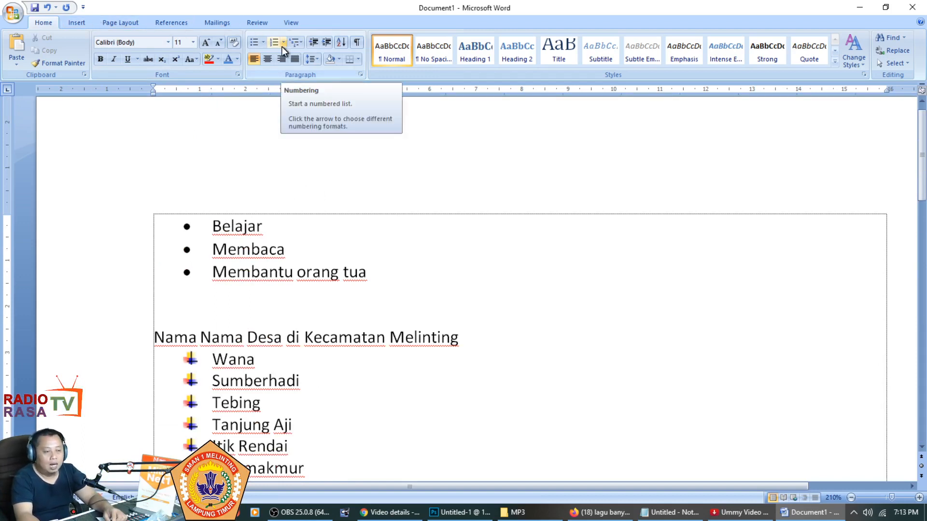
scroll(282, 48, "down", 5)
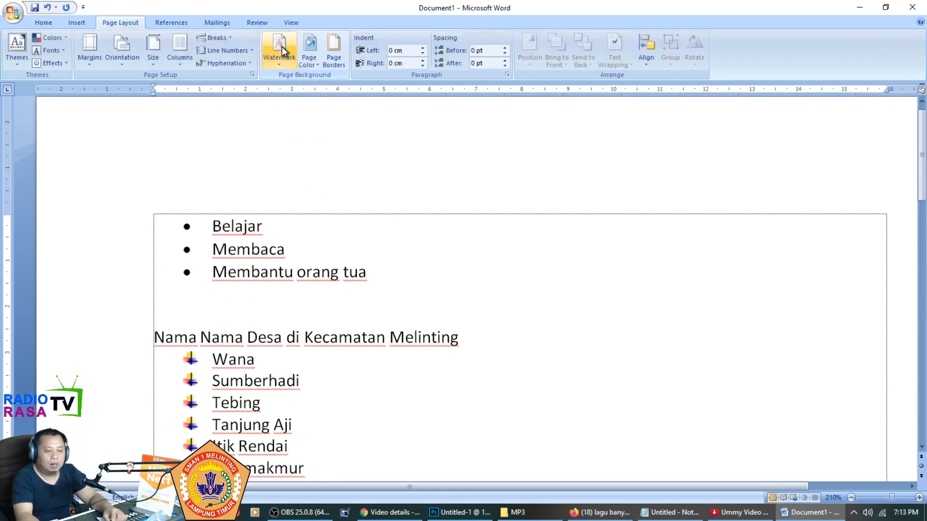
scroll(422, 168, "up", 1)
scroll(212, 50, "up", 4)
scroll(210, 48, "up", 1)
scroll(210, 48, "down", 1)
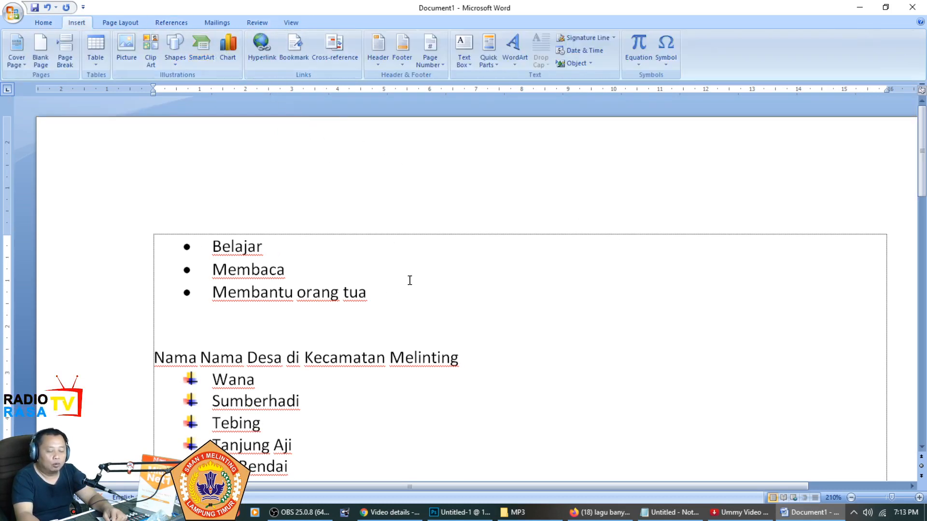
scroll(408, 275, "down", 8)
scroll(411, 280, "down", 15)
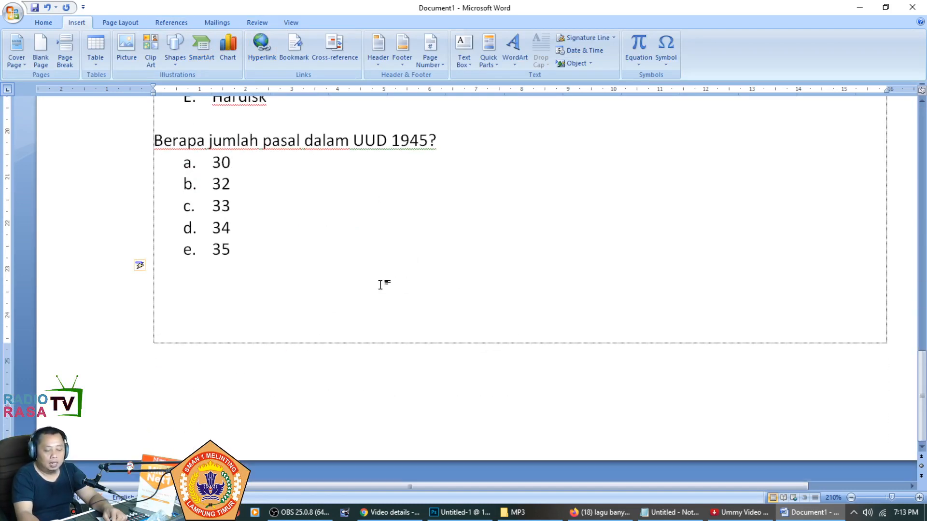
Insert a page break after the last list to continue on a new page
key("ctrl+Return")
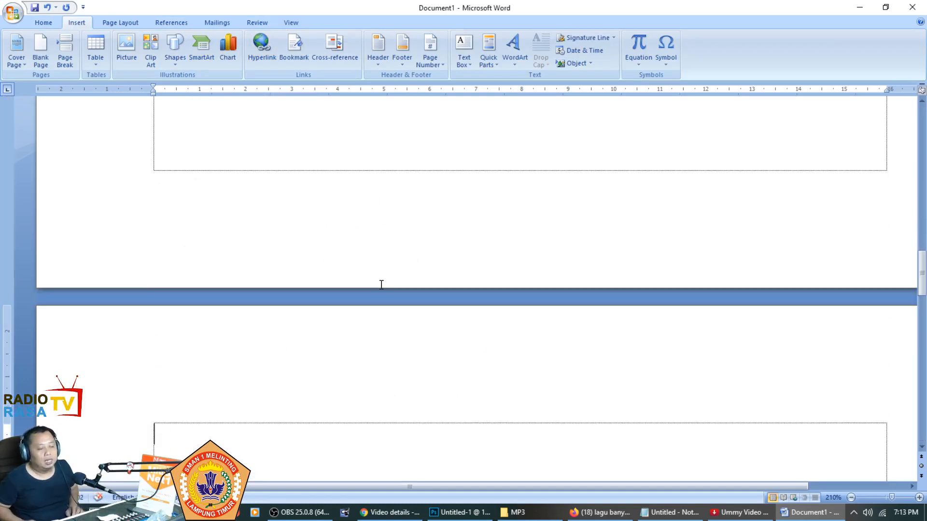
scroll(381, 285, "down", 6)
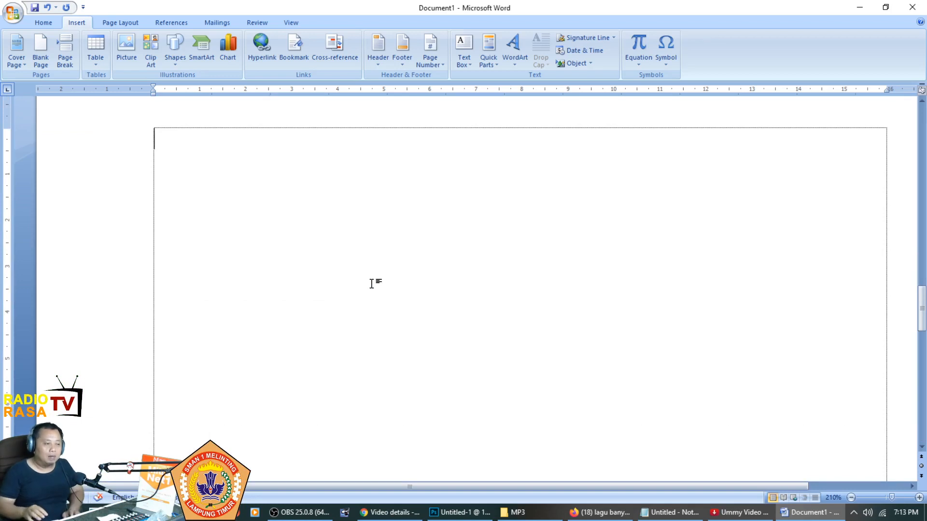
left_click(48, 23)
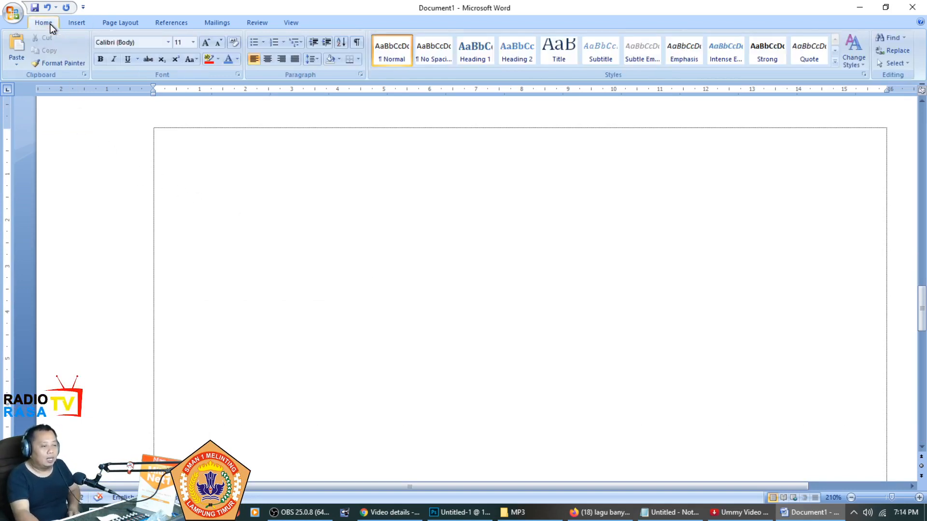
Write the question line "Berapa jumlah sayap darlam burun garuda?" on the new page and remove the leftover text after it
type("S")
key("BackSpace")
type("Berapa j")
type("umlah sayap panca")
type("si")
type("darlam b")
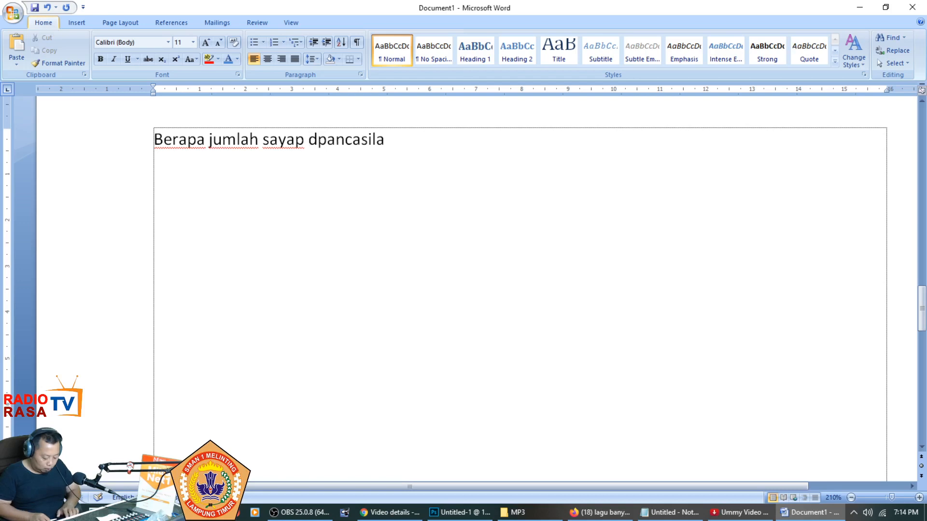
type("urun garuda?")
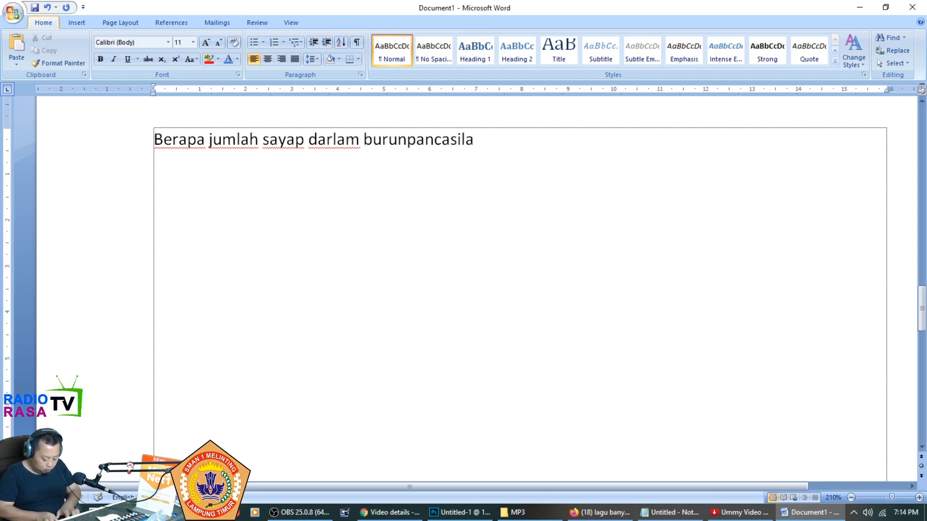
key("shift+End")
key("Delete")
key("Return")
Create an automatic a., b., c. list with the answers 45, 17, 08, 40 and 25, and end it with an empty line
type("a. ")
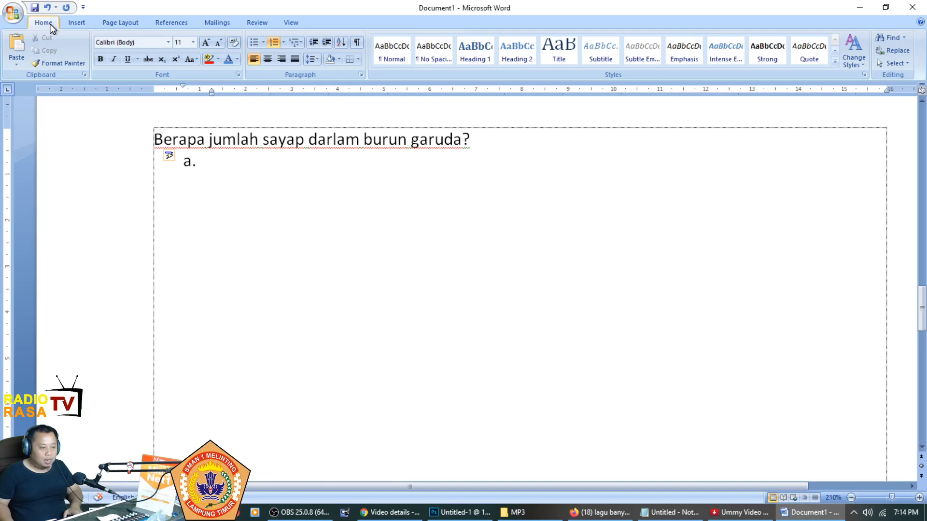
type("45")
key("Return")
type("17")
key("Return")
type("08")
key("Return")
type("40")
key("Return")
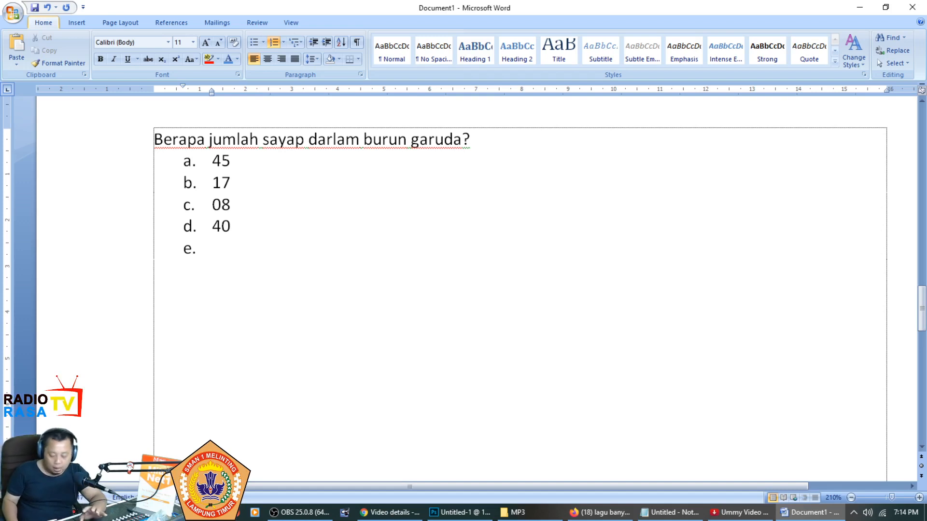
type("25")
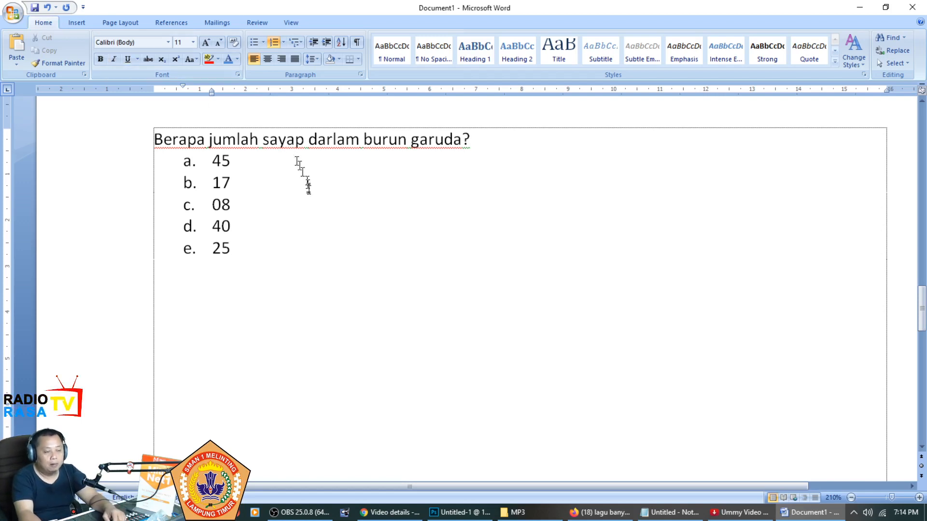
key("Return")
key("Return")
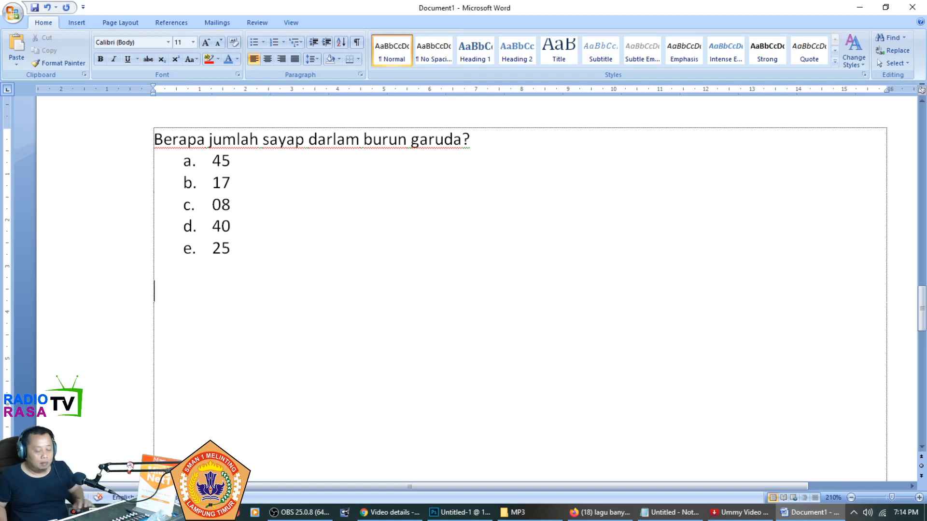
Write the heading "Nama Nama Sekolah di Melinting:" below the lettered answers and start a new line
type("N")
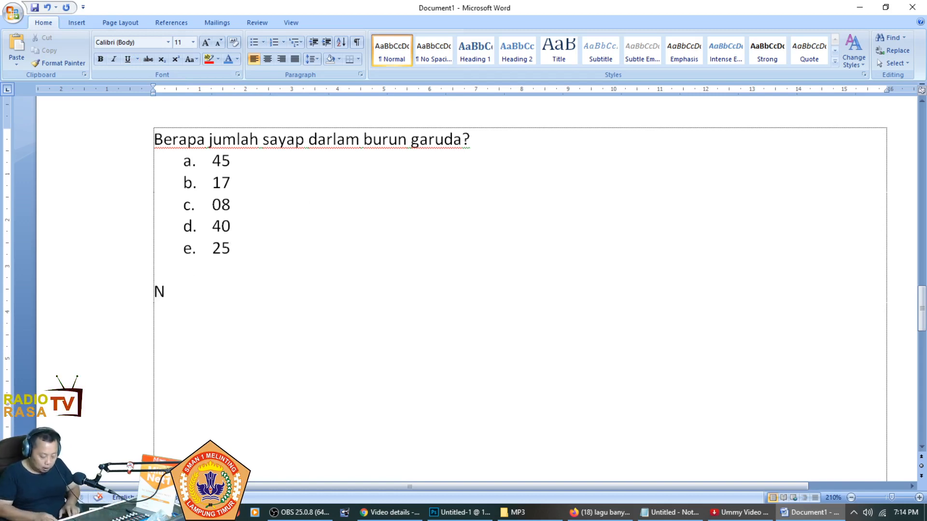
type("ama Nama ")
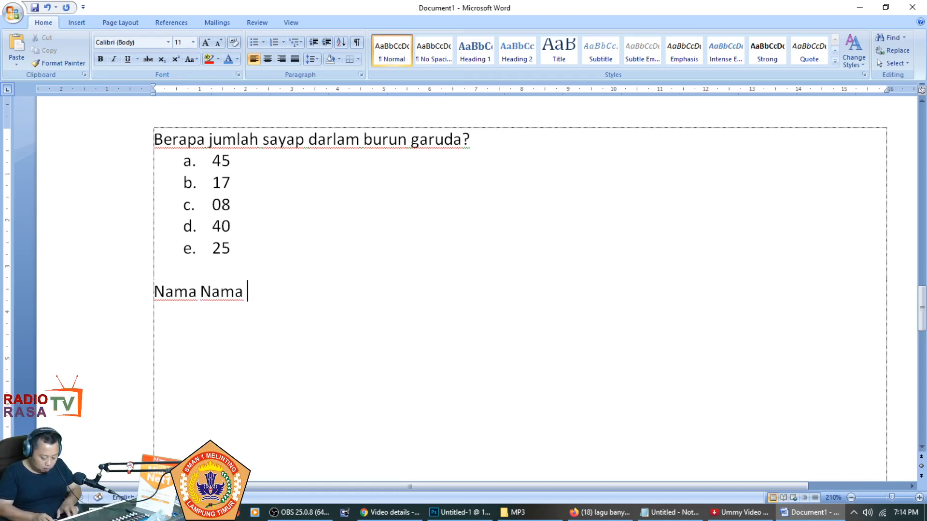
type("Sekolah di Meli")
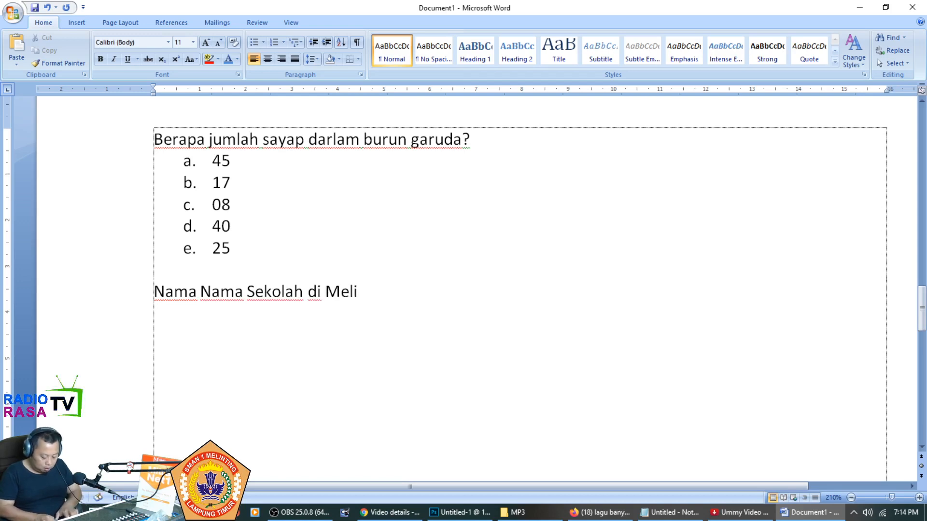
type("nting:")
key("Return")
Create an automatic 1., 2., 3. list with the items SDN 1 Wana, SMPN Melinting and SMAN 1 Melinting, continuing to a fourth item
type("1. ")
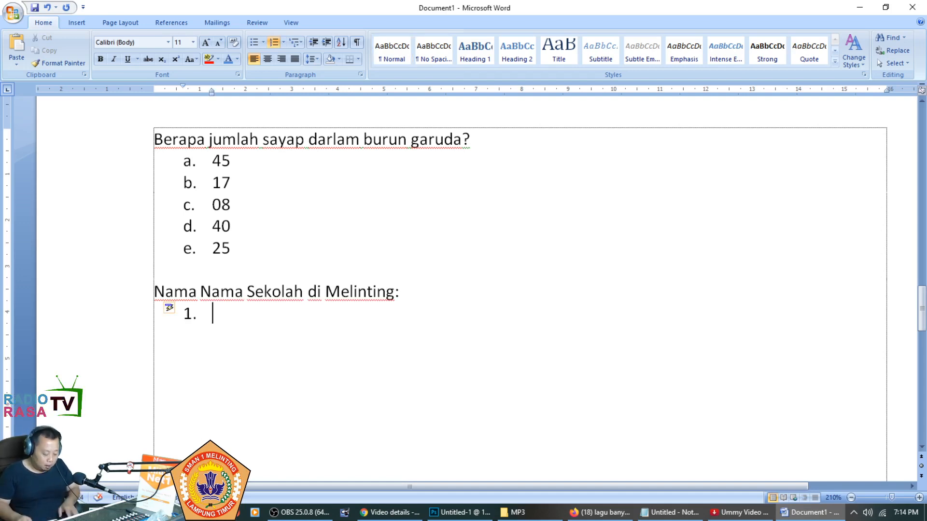
type("SDN 1 Wana")
key("Return")
type("SMP N")
key("BackSpace")
key("BackSpace")
type("N ")
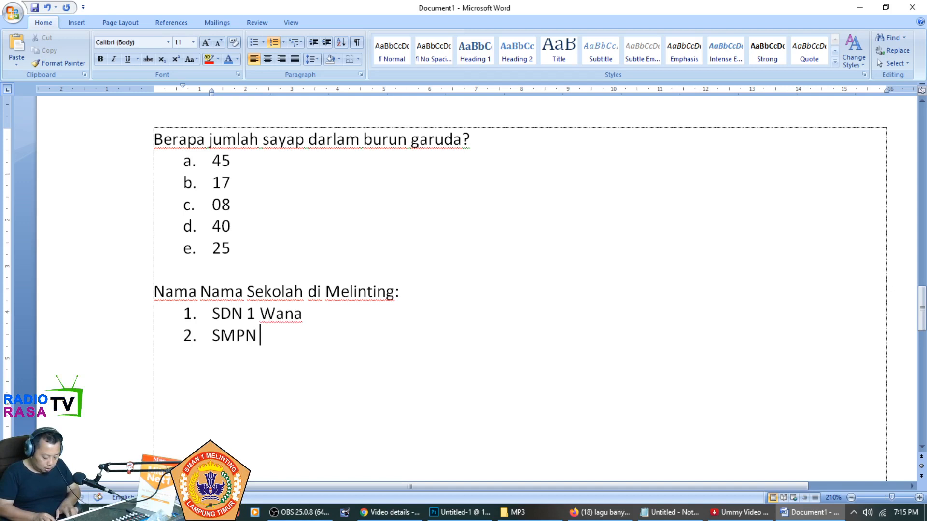
type("Melinting")
key("Return")
type("SAN")
key("BackSpace")
type("MAN")
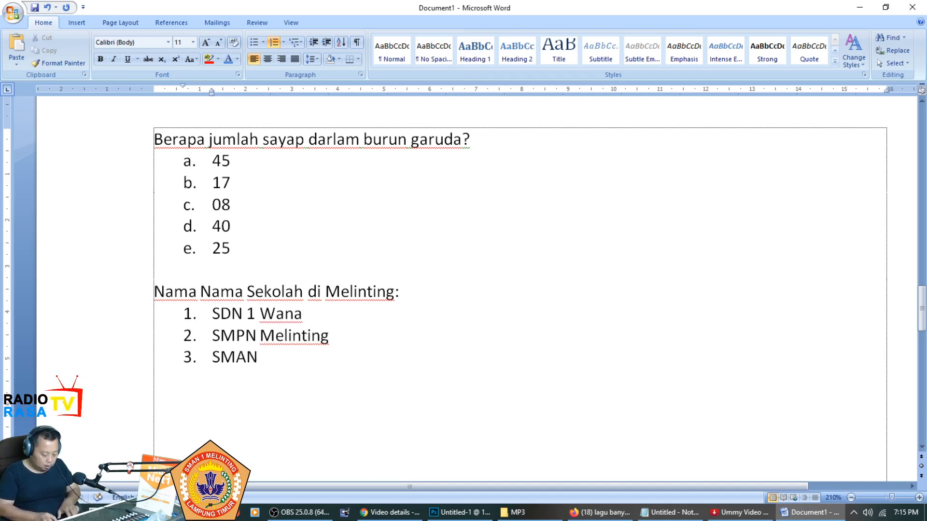
type(" 1 Melinting")
key("Return")
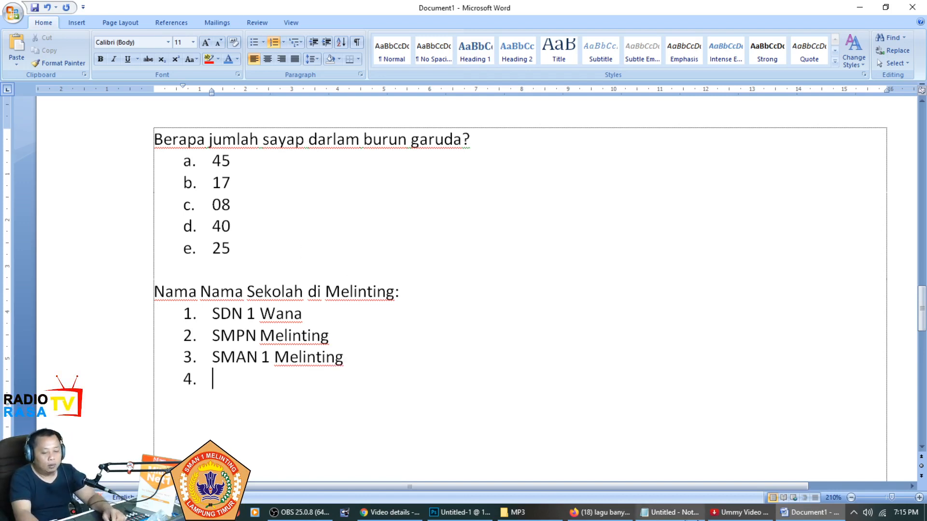
left_click(678, 516)
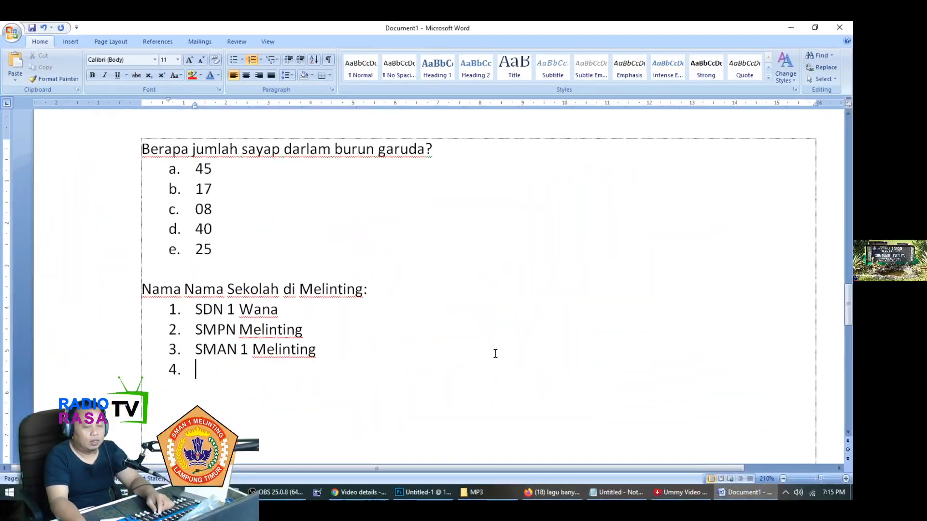
Decrease the indent of all six village names under "Nama Nama Desa di Kecamatan Melinting" so the bullets sit at the margin
scroll(495, 352, "up", 10)
scroll(425, 323, "up", 8)
scroll(404, 317, "down", 4)
scroll(405, 319, "up", 2)
left_click(307, 289)
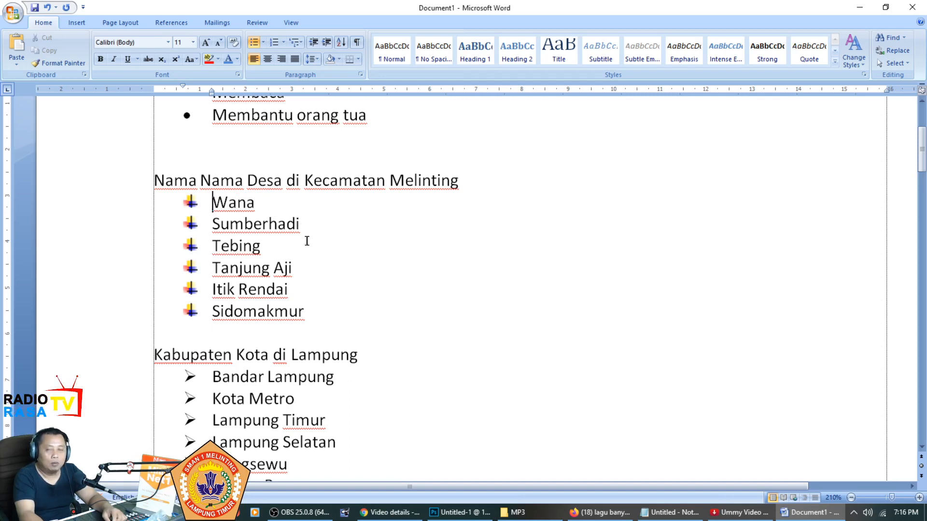
left_click_drag(313, 316, 210, 207)
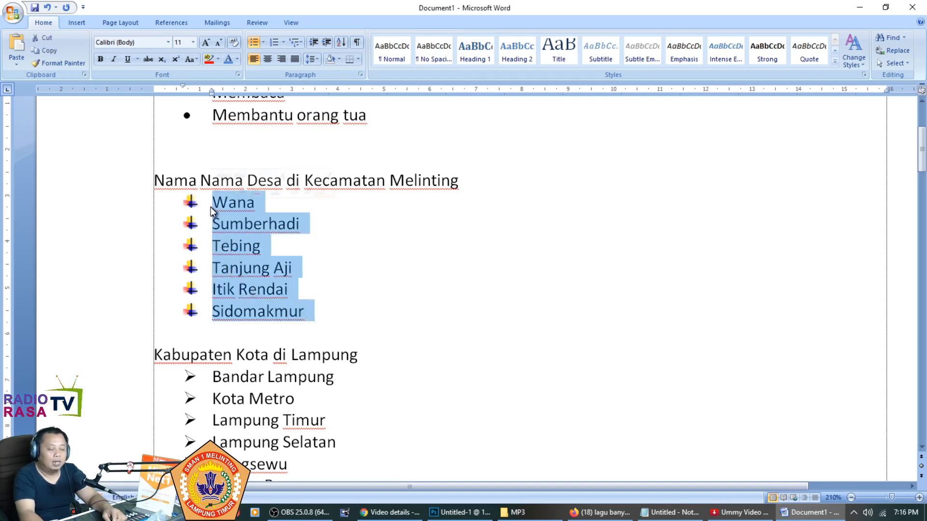
key("ctrl")
key("ctrl")
left_click(314, 43)
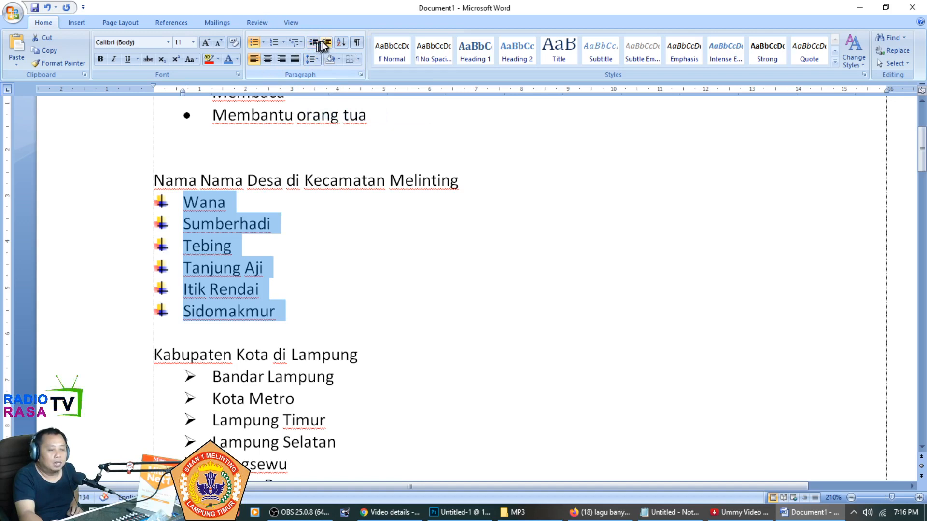
Increase the village list's indent by several levels and decrease it back to the page margin
left_click(325, 43)
left_click(325, 43)
left_click(325, 43)
left_click(324, 44)
left_click(325, 43)
left_click(326, 42)
left_click(325, 42)
left_click(325, 42)
left_click(313, 42)
left_click(313, 42)
double_click(313, 43)
double_click(314, 42)
left_click(313, 42)
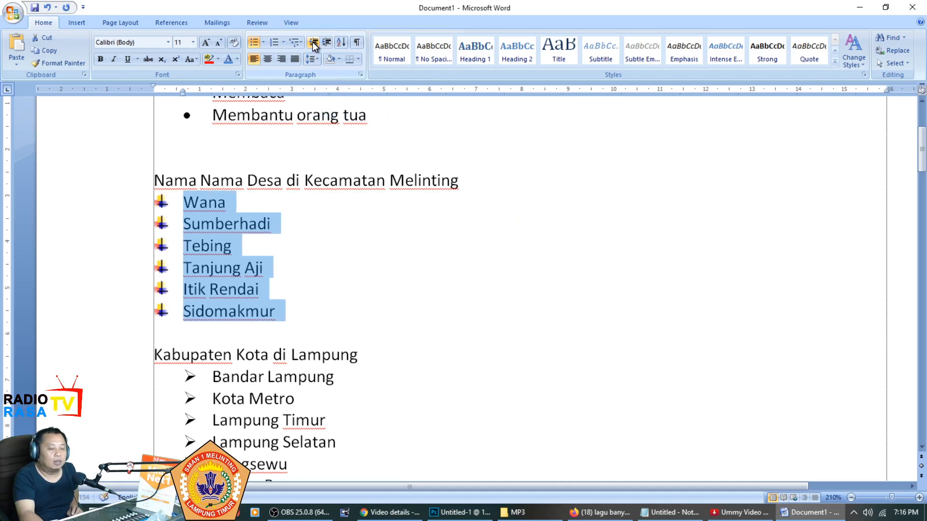
Increase the village list's indent by three levels, to a left indent of 2.54 cm, and deselect it
left_click(324, 43)
left_click(325, 44)
left_click(324, 43)
scroll(323, 68, "down", 3)
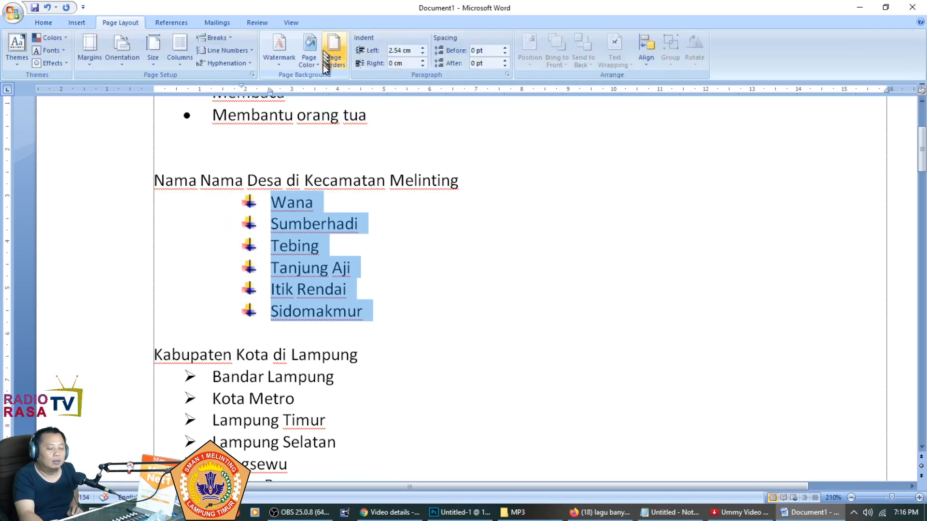
scroll(323, 68, "up", 3)
left_click(414, 347)
Decrease the indent of the arrow-bulleted list under "Kabupaten Kota di Lampung" by one level
scroll(414, 347, "down", 3)
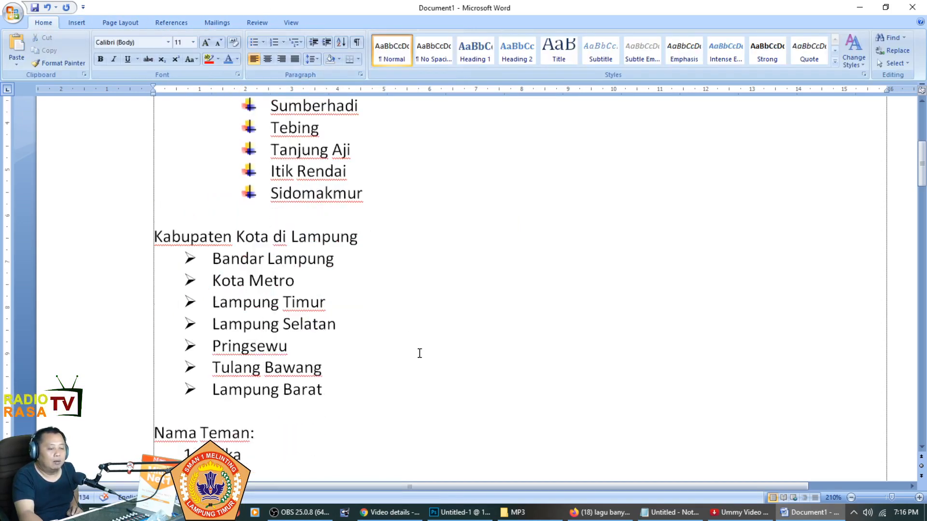
left_click_drag(346, 329, 189, 201)
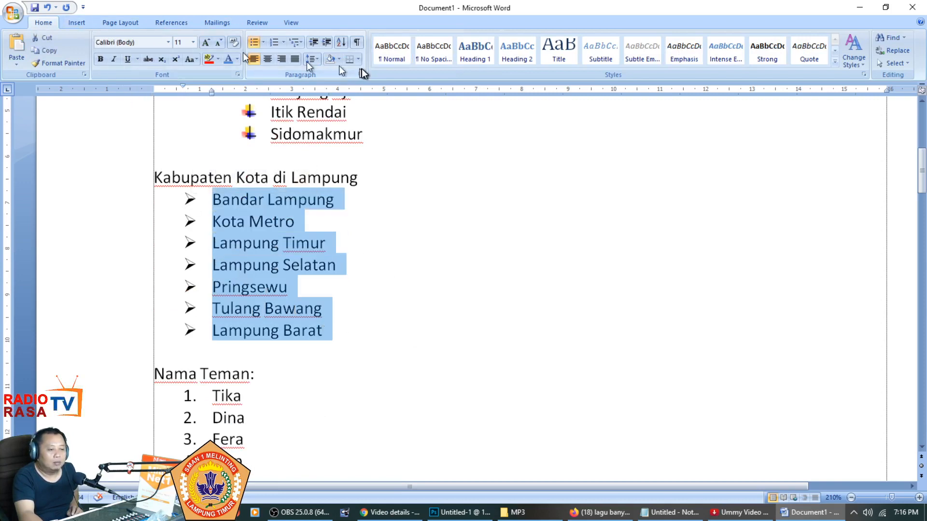
left_click(313, 43)
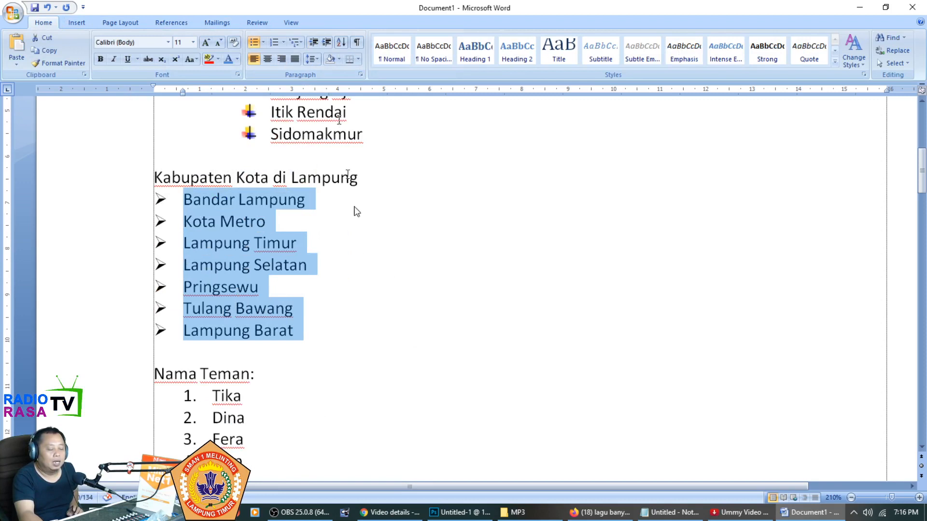
Decrease the indent of the five numbered items under "Nama Teman:" until the numbers align with the heading
scroll(372, 271, "down", 3)
left_click_drag(258, 317, 190, 218)
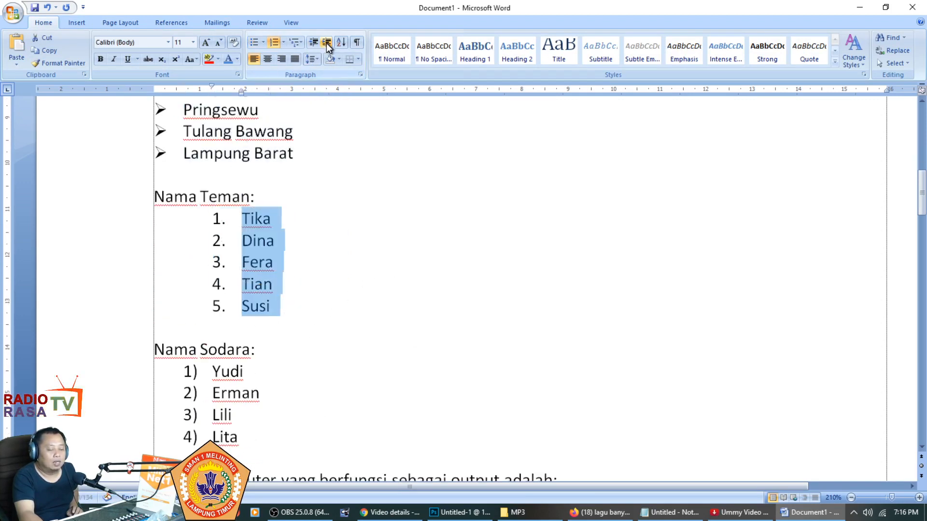
left_click(312, 43)
Increase and decrease the indent of the four numbered items under "Nama Sodara:", returning them to their original level
scroll(370, 227, "down", 3)
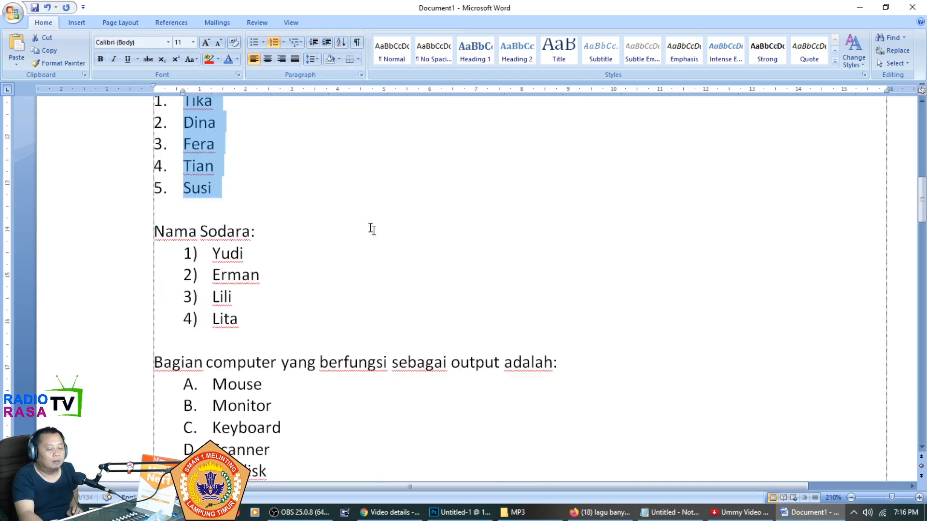
left_click_drag(251, 258, 200, 199)
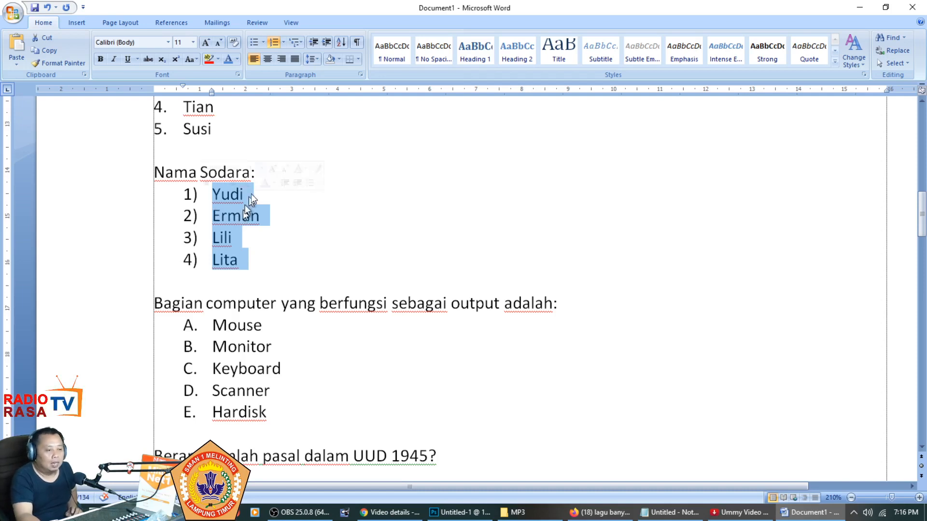
left_click(321, 44)
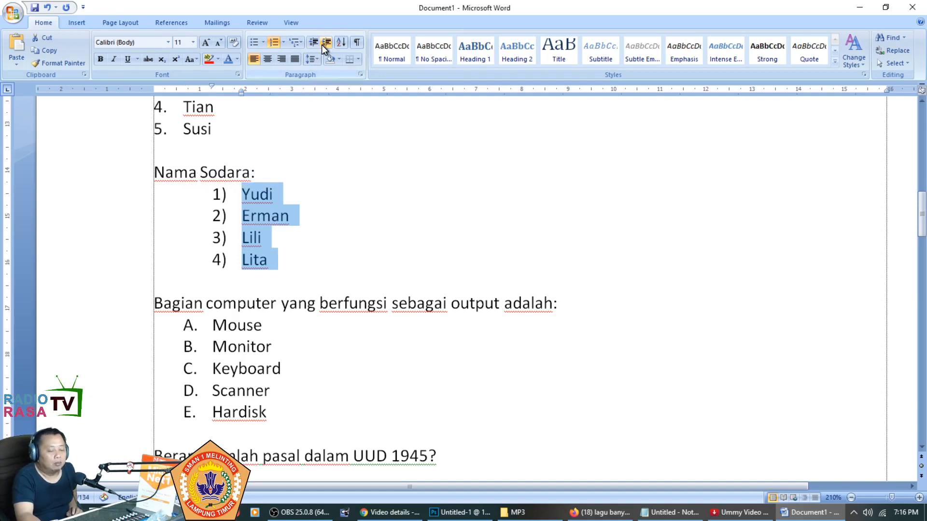
left_click(321, 45)
left_click(315, 43)
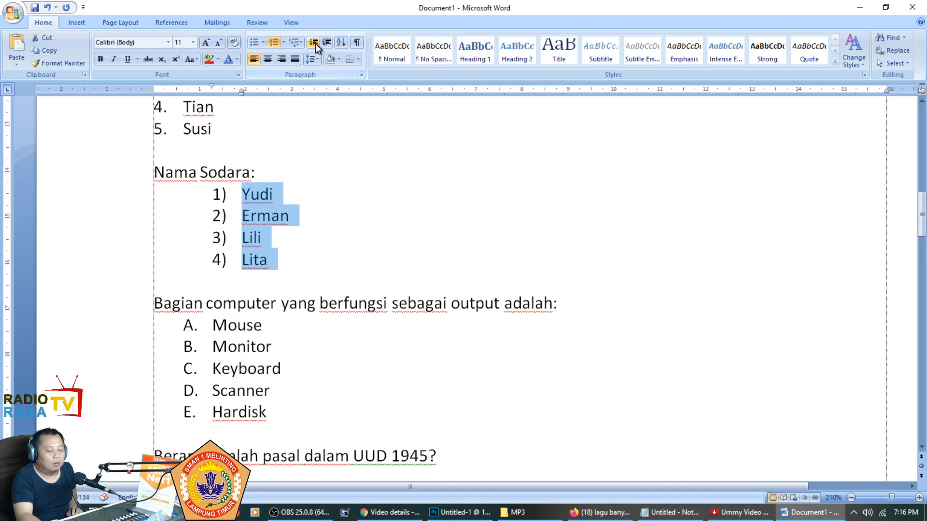
left_click(314, 43)
left_click(326, 43)
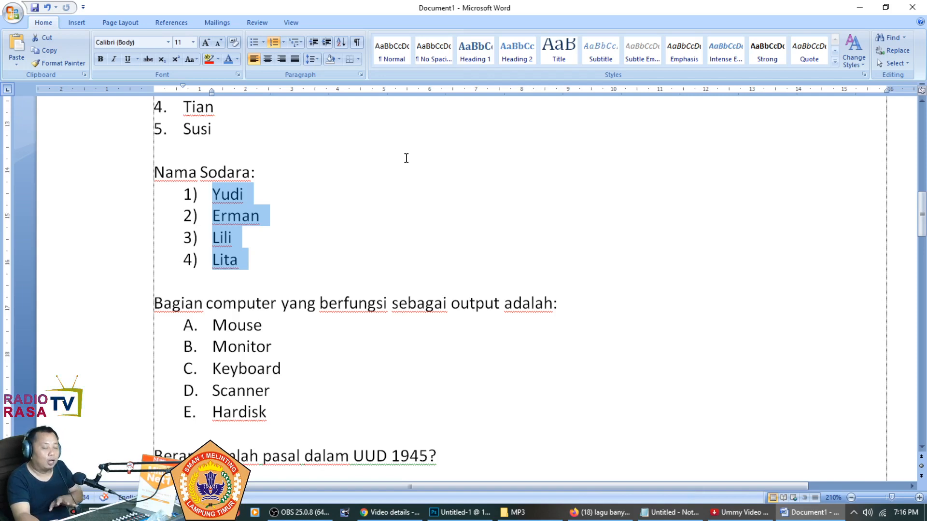
Decrease the indent of the A. to E. list of computer parts by one level, aligning its letters with the question
scroll(406, 158, "down", 4)
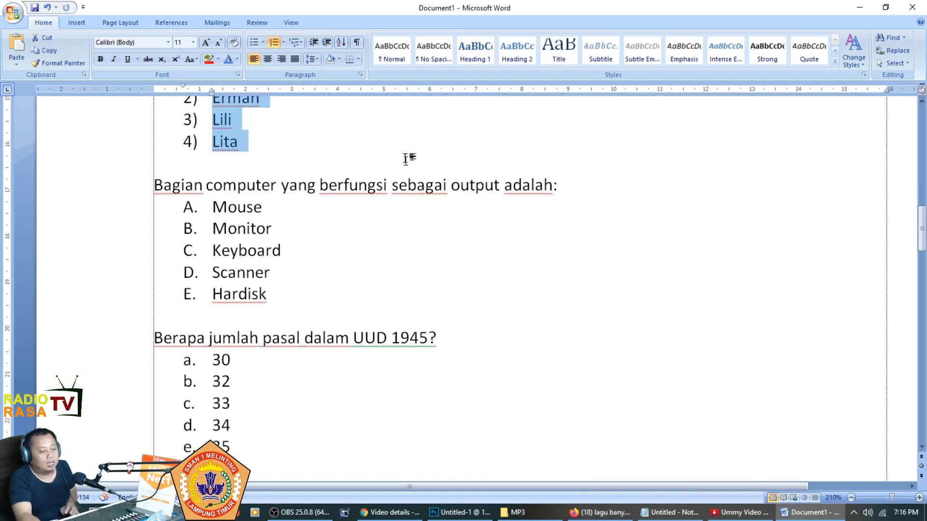
scroll(338, 208, "up", 3)
scroll(338, 208, "down", 1)
left_click_drag(288, 294, 213, 206)
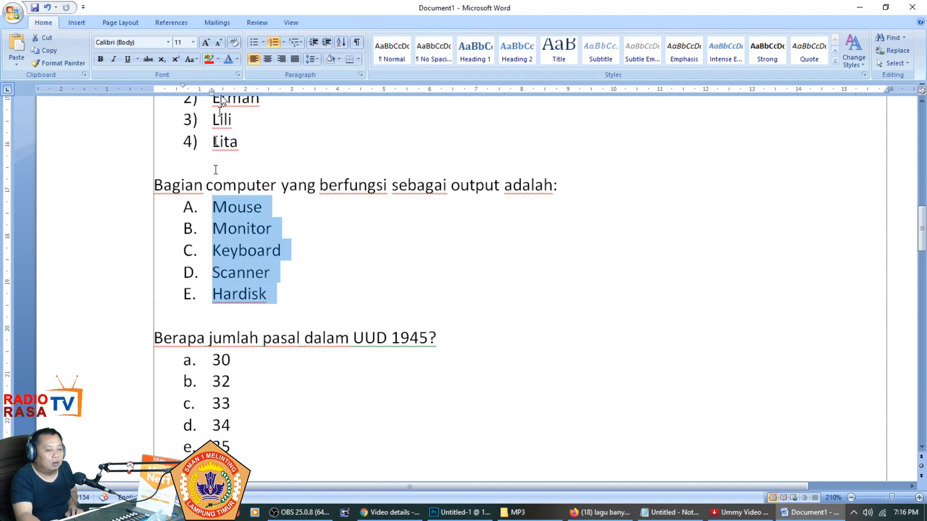
left_click(313, 46)
Set the A. to E. computer parts list's hanging indent to about 3.5 cm and its first line indent to about 3 cm
scroll(471, 300, "down", 1)
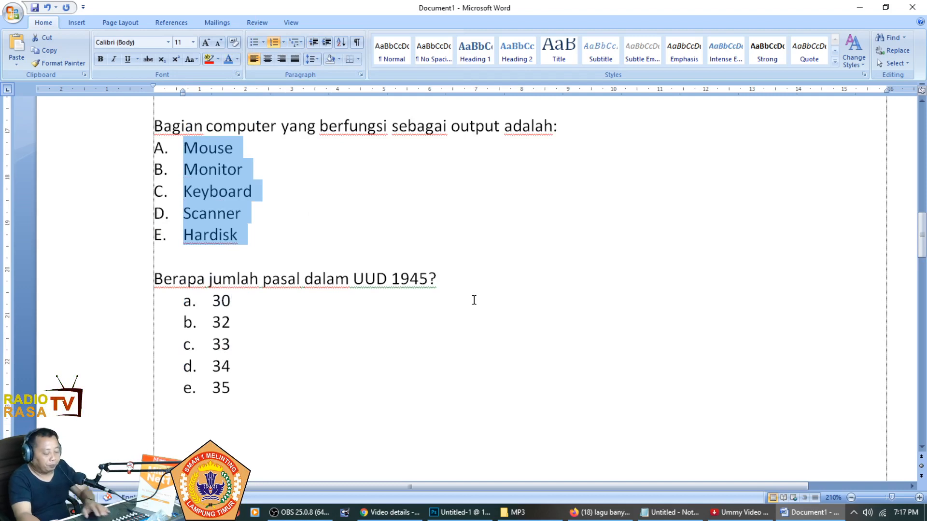
scroll(474, 300, "up", 1)
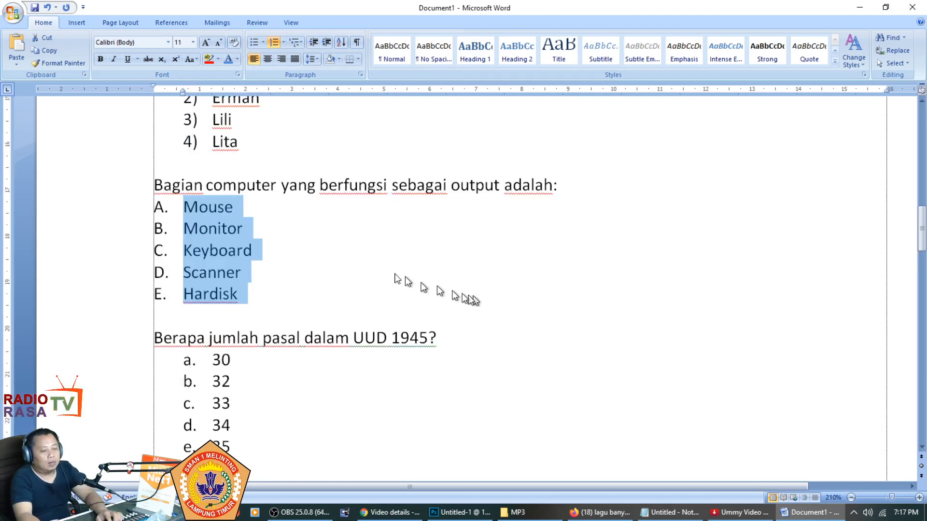
scroll(384, 270, "down", 1)
scroll(384, 270, "up", 2)
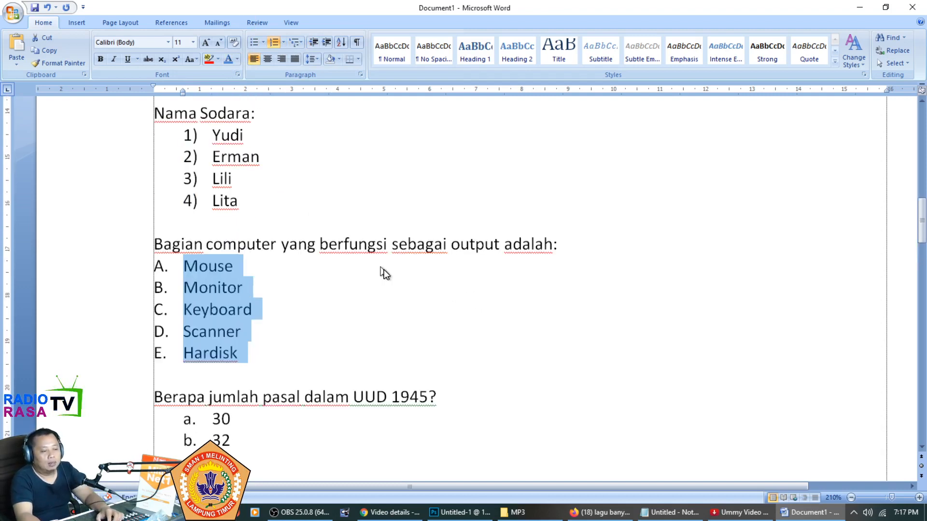
scroll(383, 270, "down", 1)
left_click(261, 293)
left_click_drag(261, 293, 175, 207)
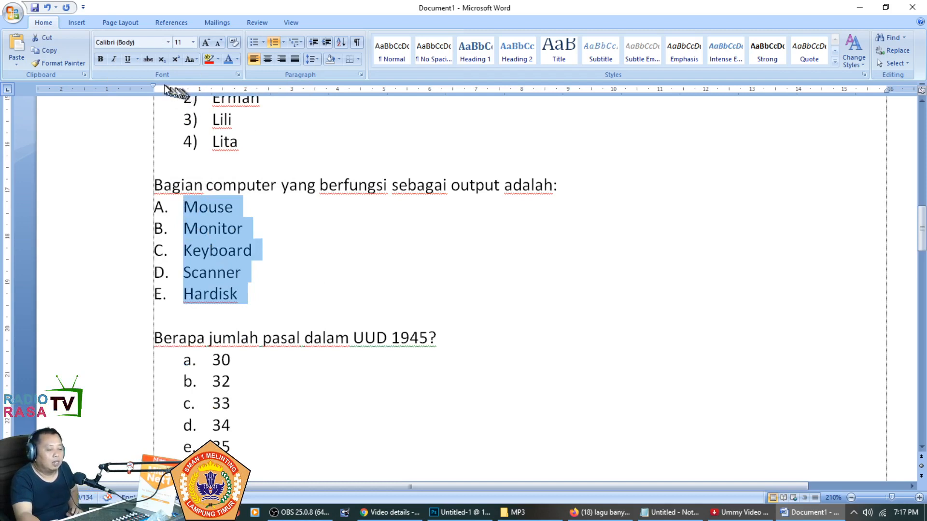
left_click_drag(183, 91, 314, 92)
left_click_drag(155, 84, 283, 83)
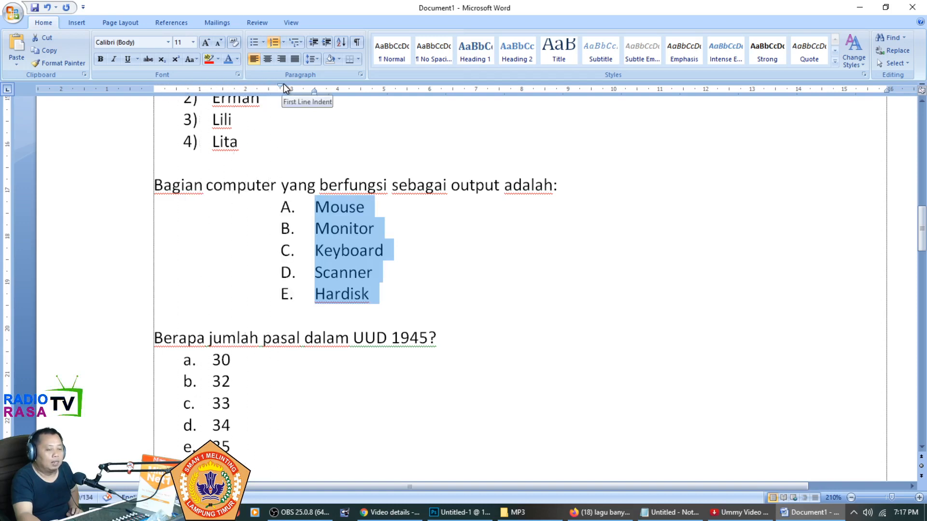
left_click_drag(280, 83, 293, 86)
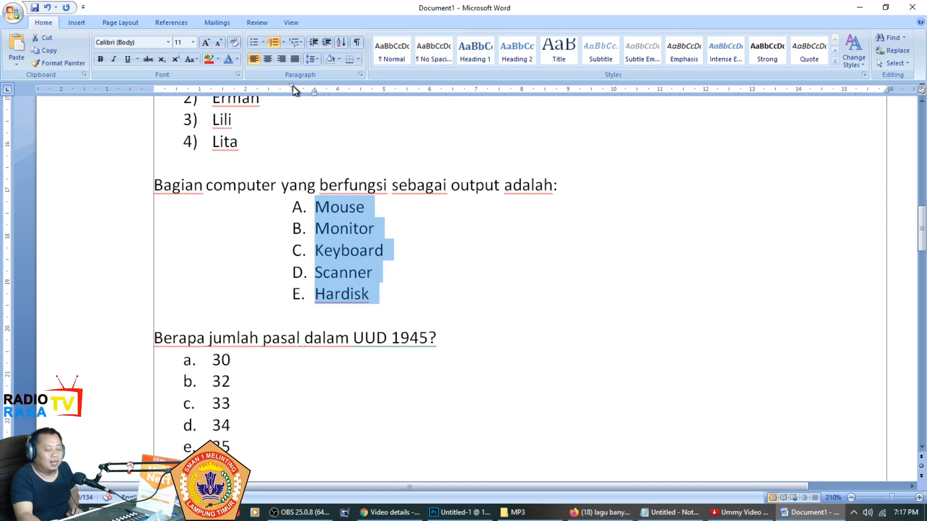
left_click(358, 228)
Select the four numbered items under "Nama Sodara:"
scroll(338, 213, "up", 2)
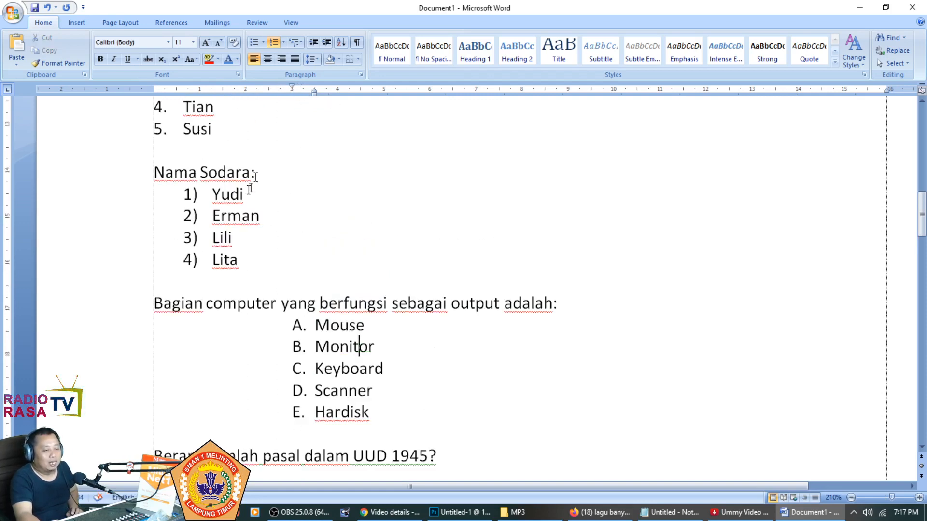
scroll(222, 234, "up", 1)
scroll(224, 233, "up", 2)
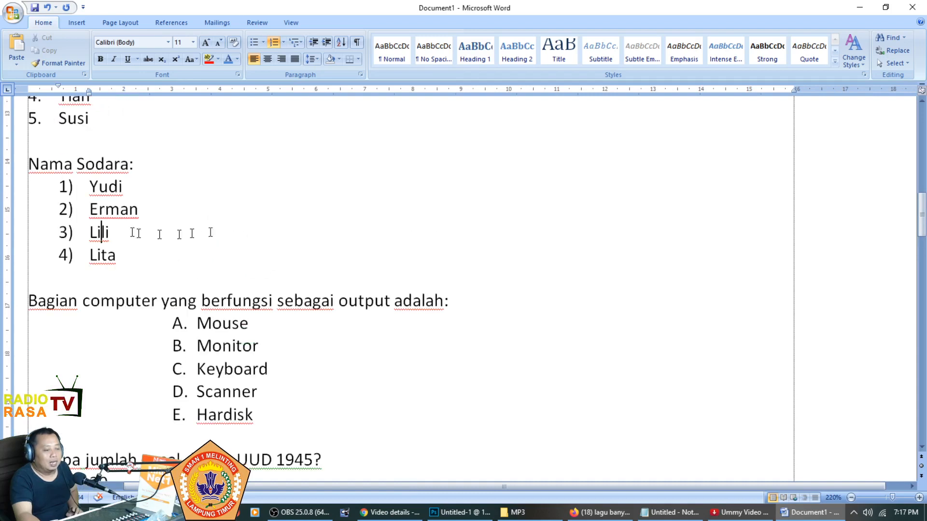
left_click_drag(377, 487, 253, 488)
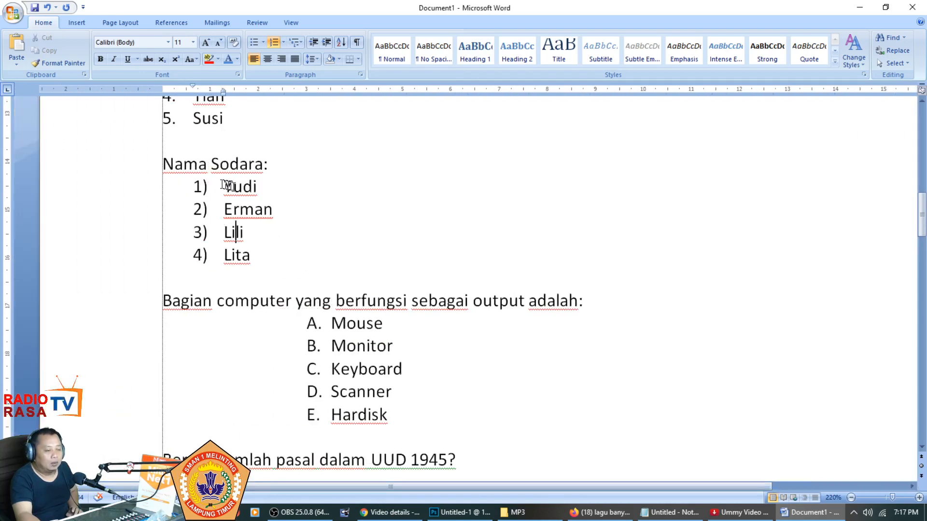
left_click_drag(263, 257, 207, 187)
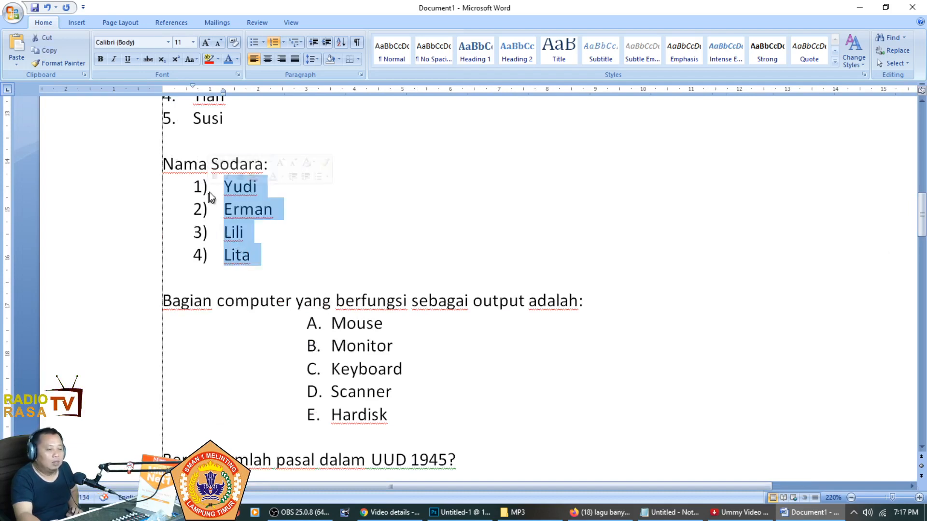